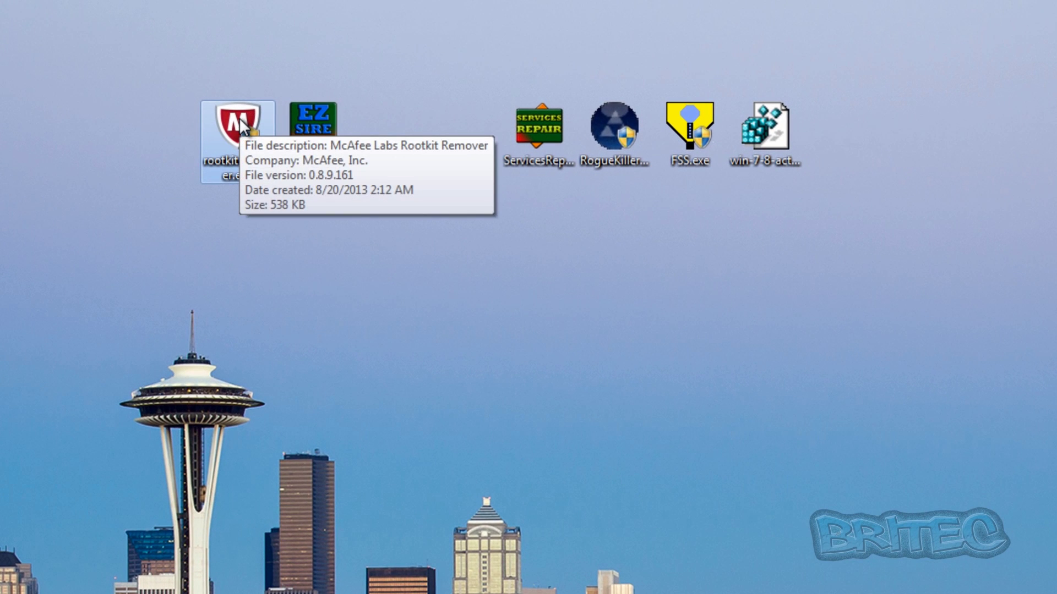
Run McAfee Rootkit Remover as administrator, confirm it reports no trojans or viruses, then close it.
double_click(241, 124)
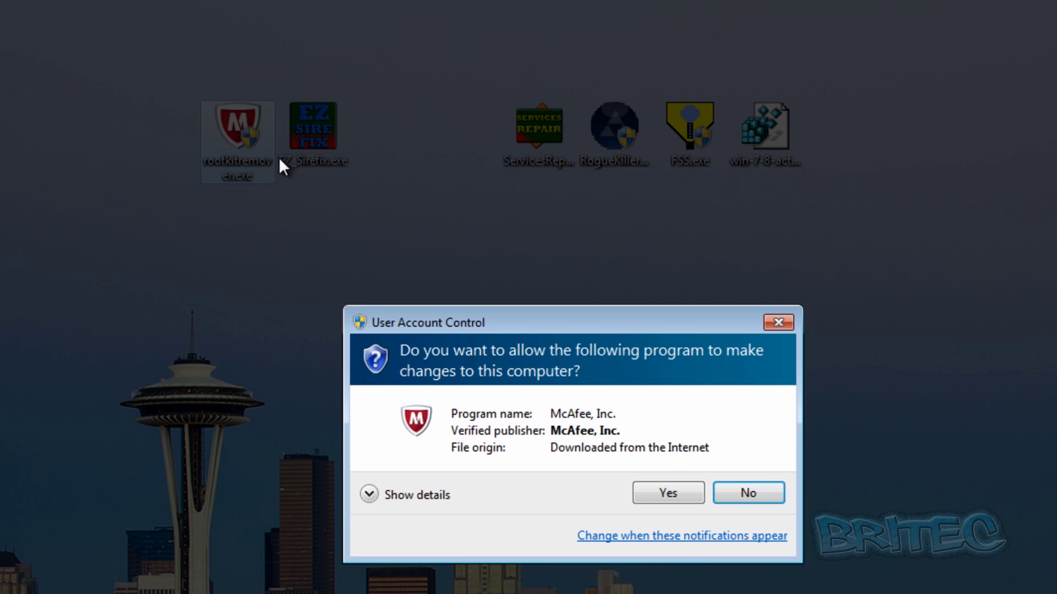
click(668, 495)
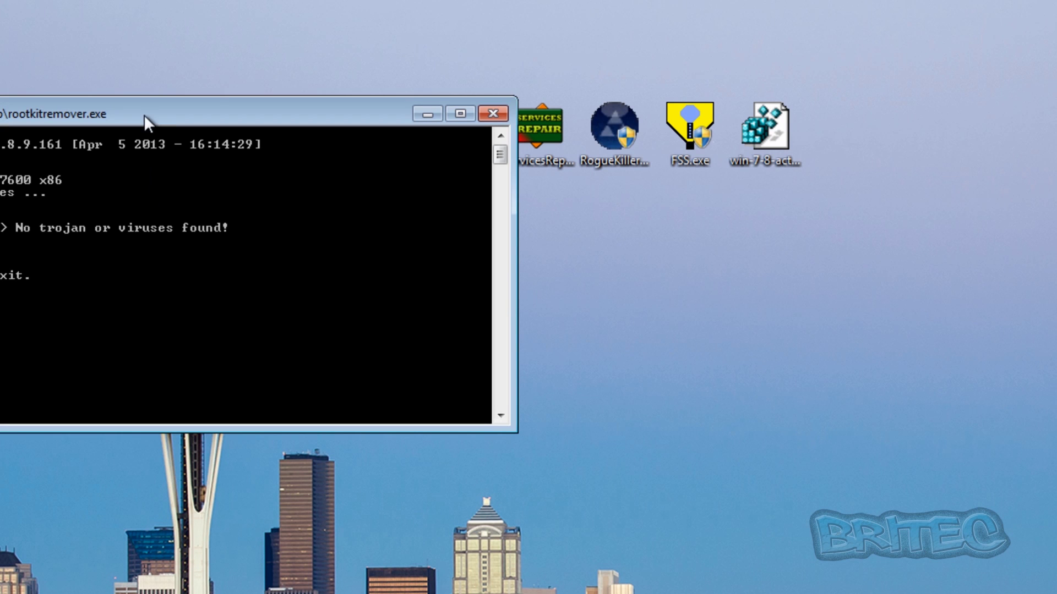
drag(143, 115, 494, 245)
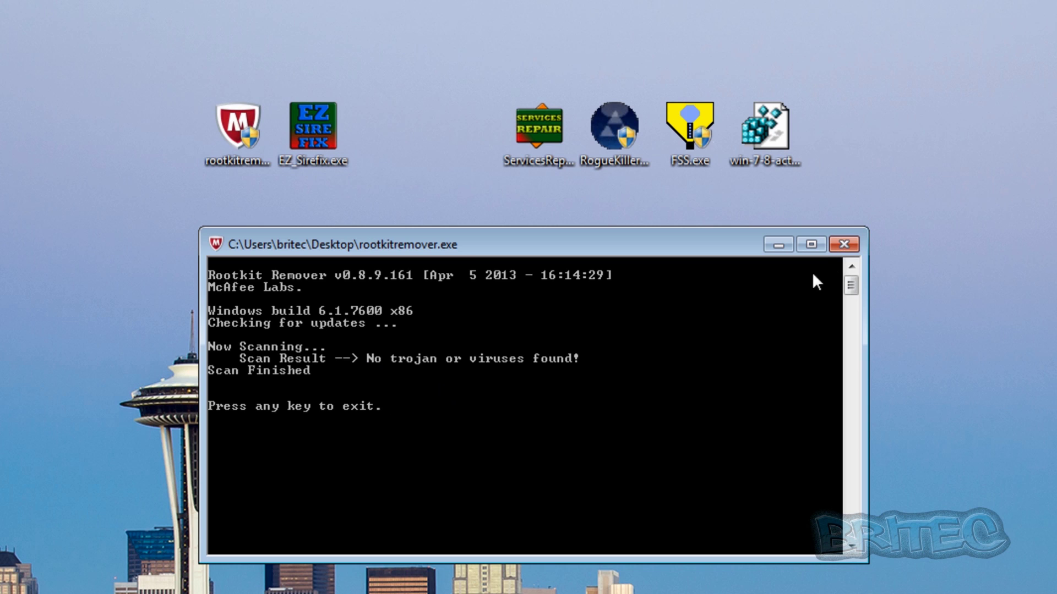
click(844, 245)
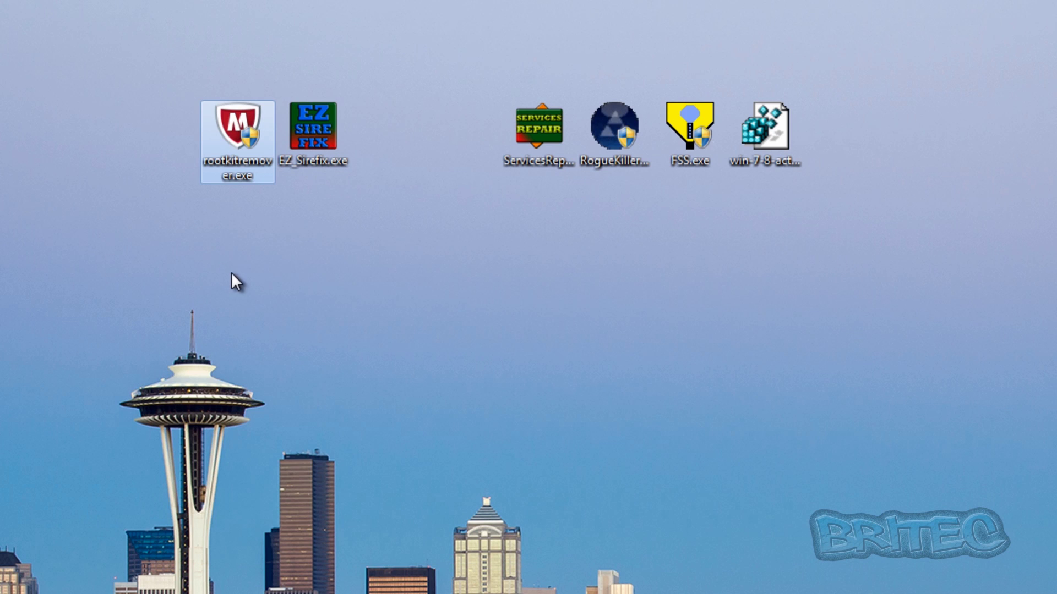
Select the rootkitremover and EZ_Sirefix icons together and delete both, confirming the prompt.
click(306, 115)
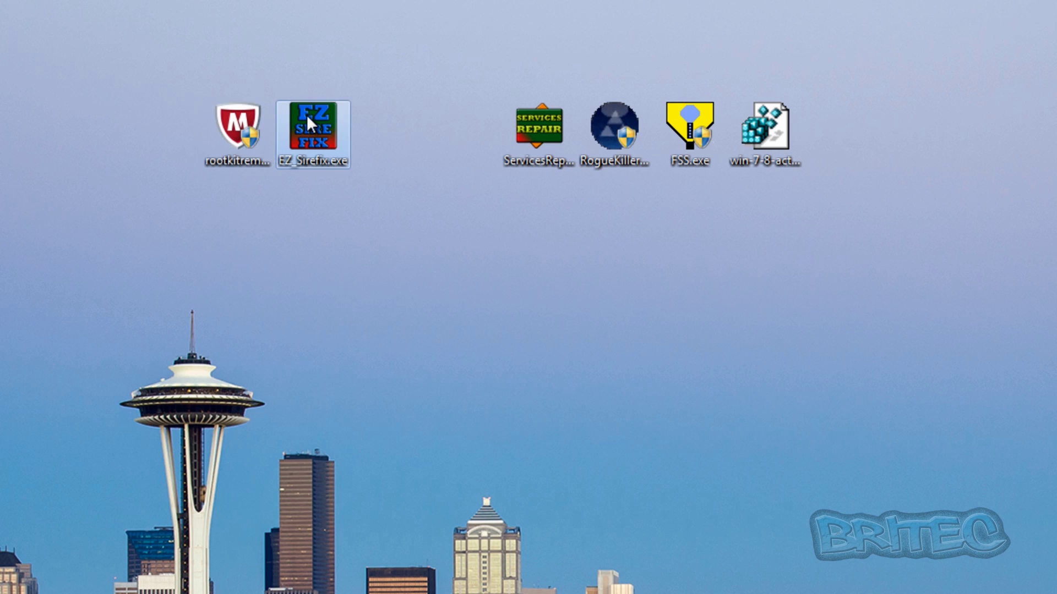
mouse_move(309, 169)
mouse_move(298, 124)
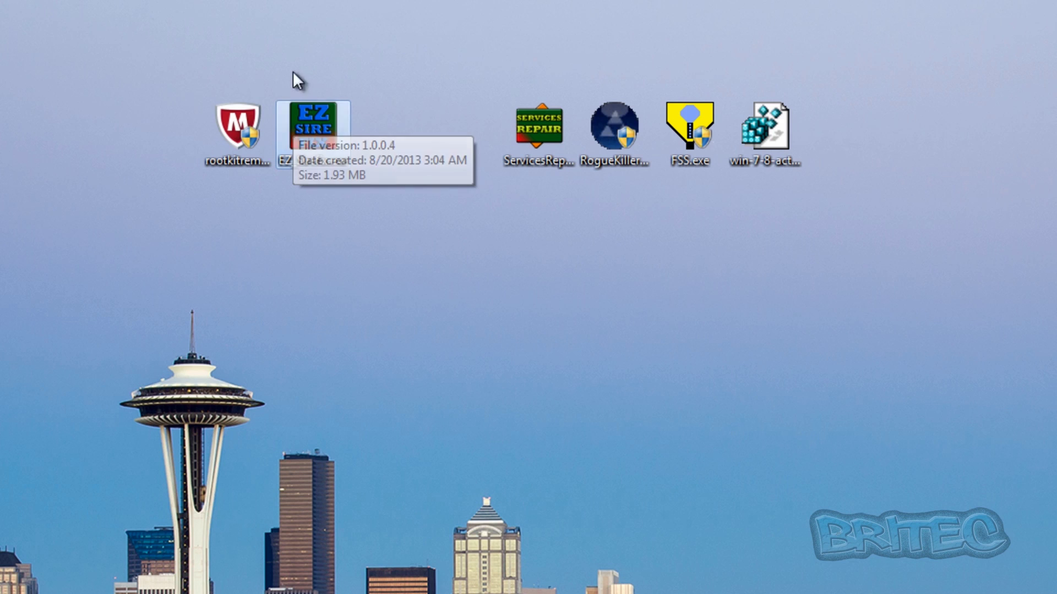
mouse_move(227, 146)
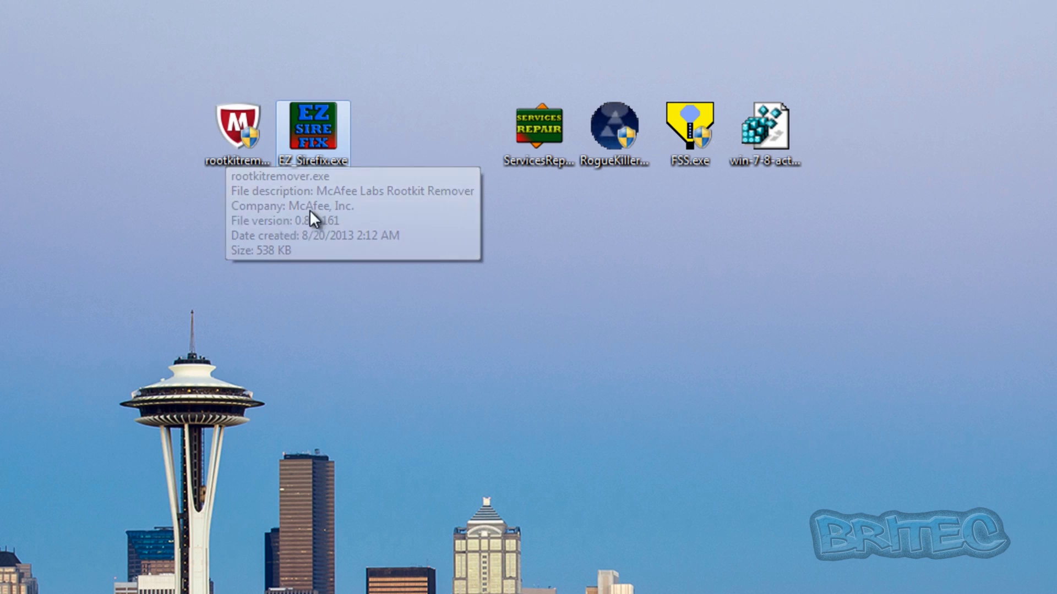
drag(351, 212, 142, 72)
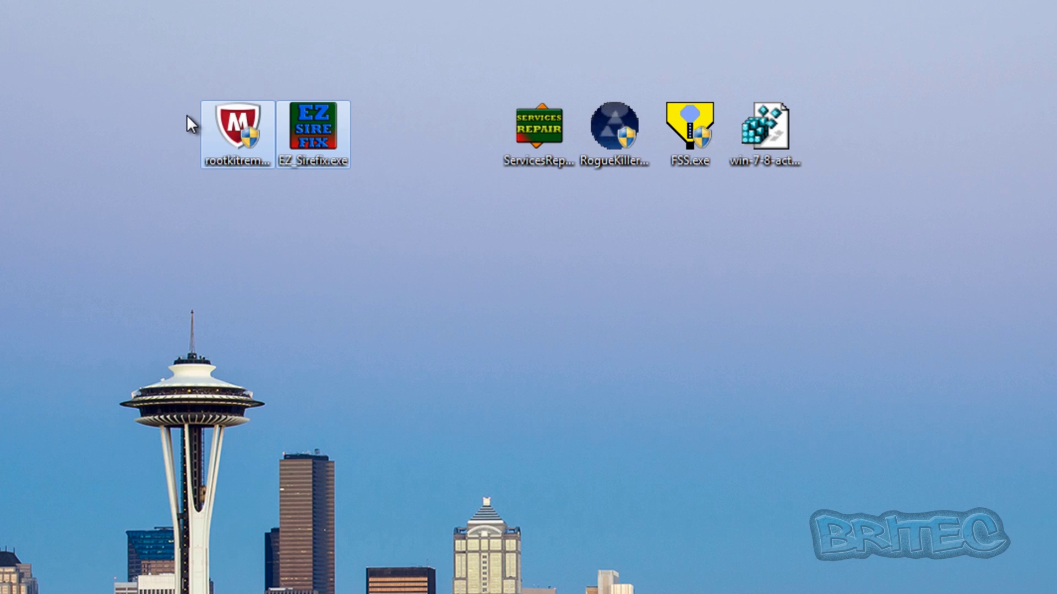
key(Delete)
click(649, 468)
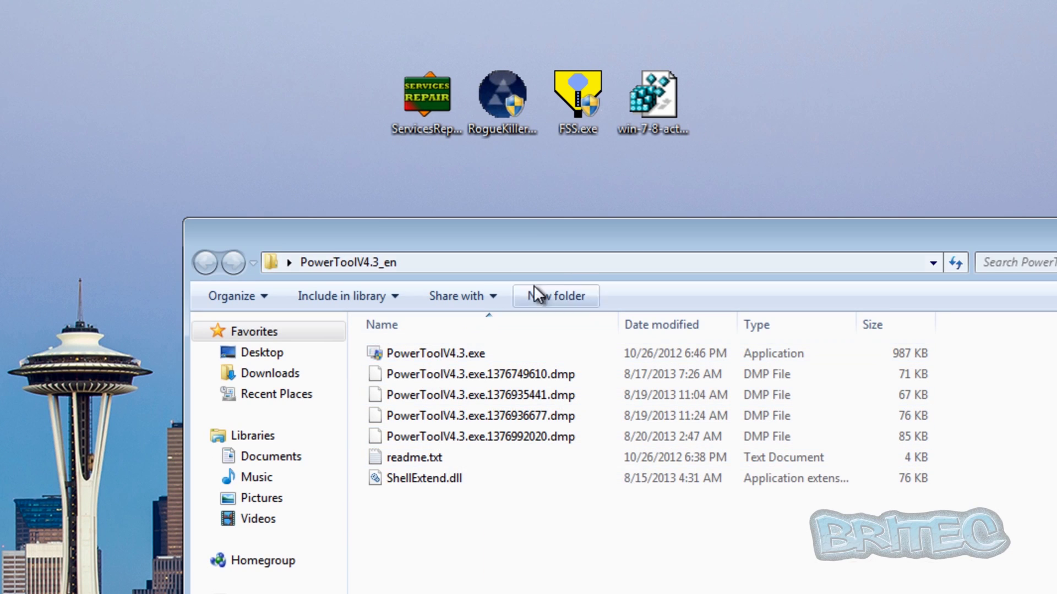
Launch PowerToolV4.3.exe with admin rights and enable simple self-protection.
double_click(435, 352)
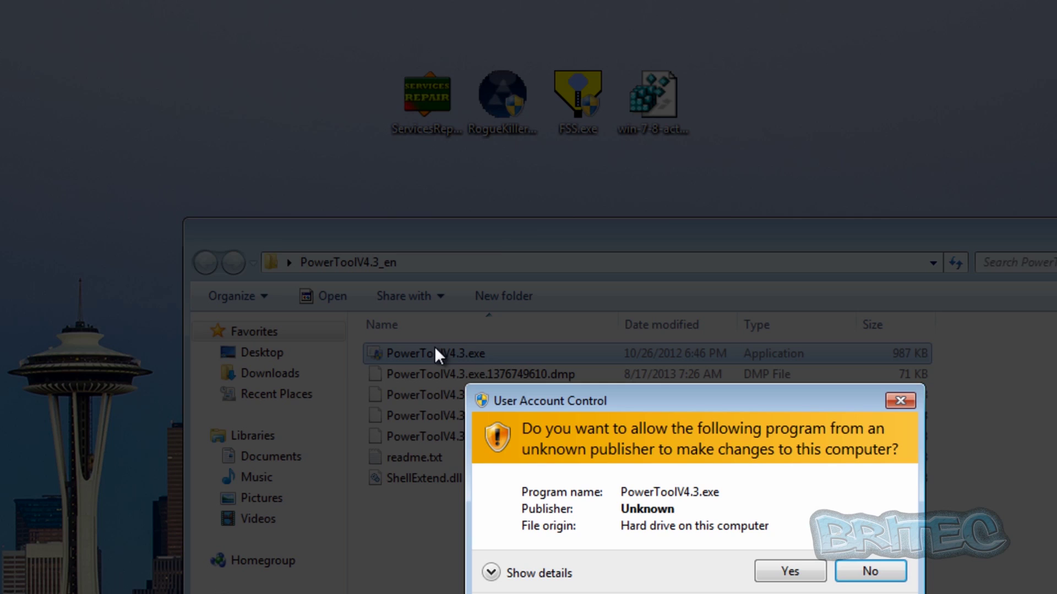
click(790, 571)
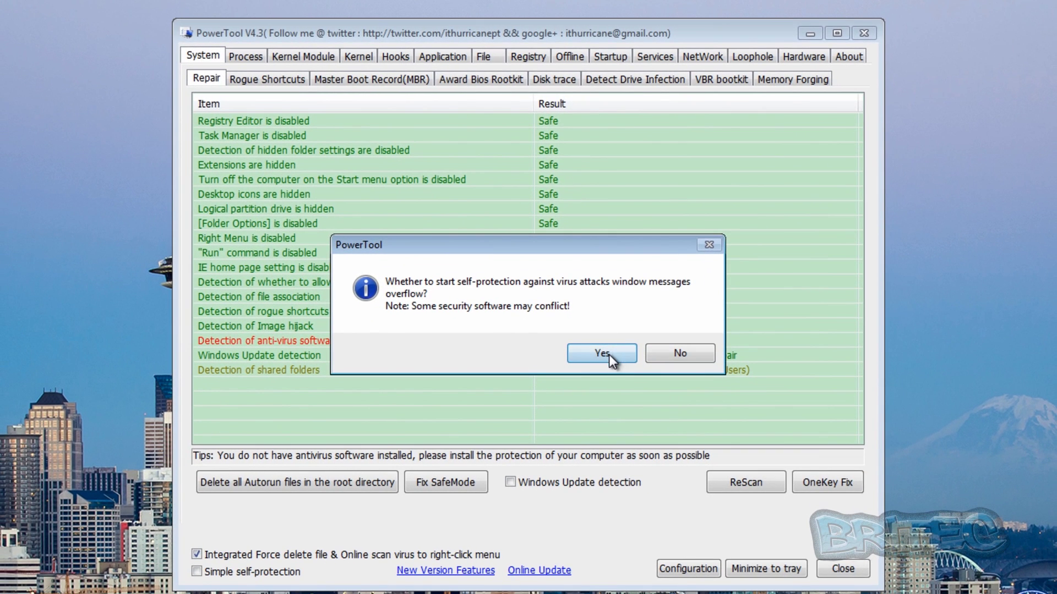
click(587, 358)
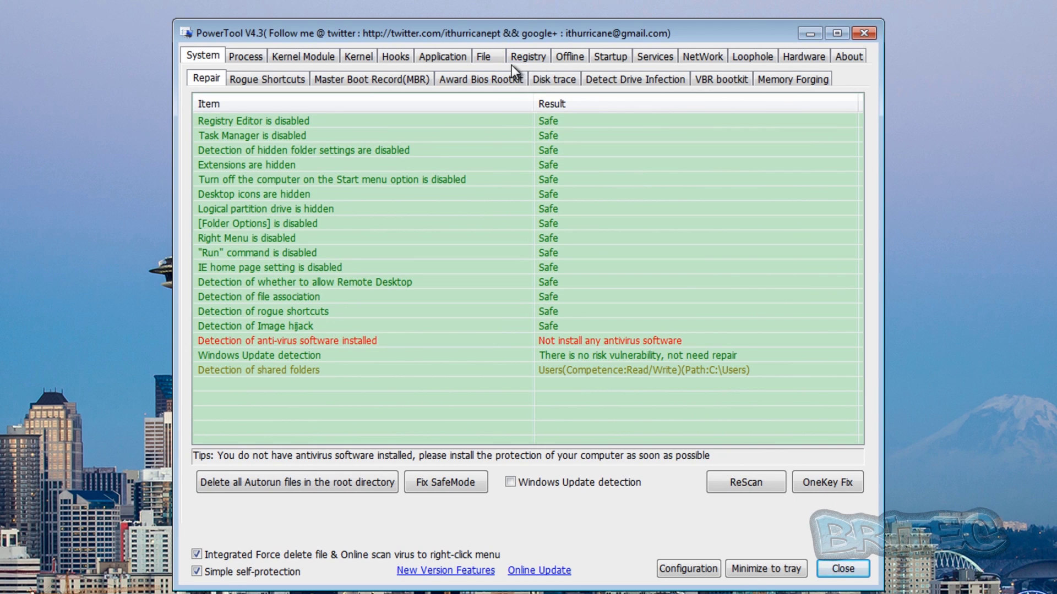
Verify the Google Update Service signature in the Services list, which shows Not signed.
click(657, 60)
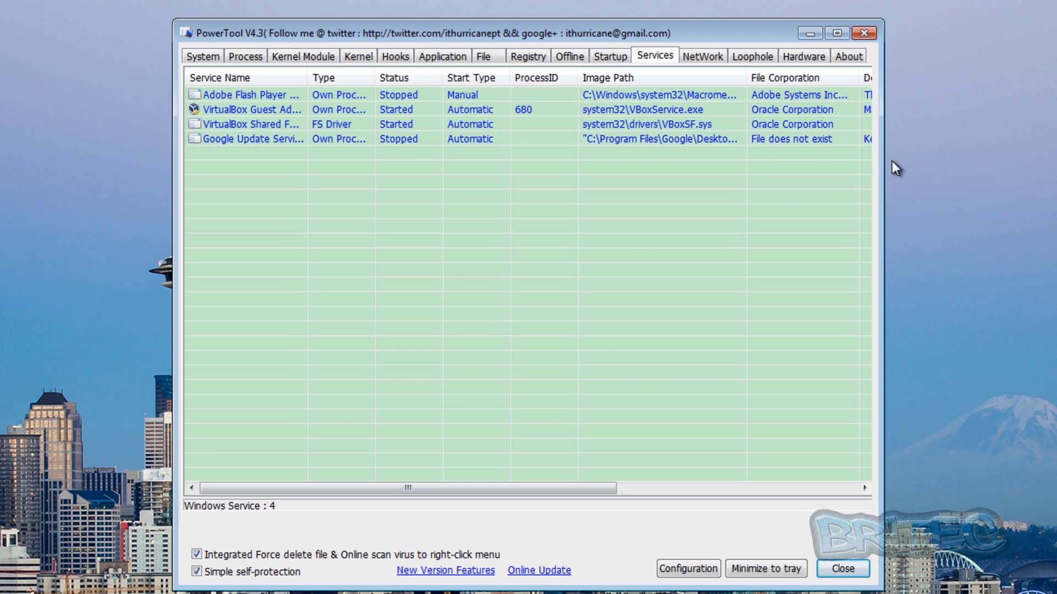
mouse_move(878, 173)
mouse_down()
mouse_move(943, 189)
mouse_move(1056, 182)
mouse_move(1001, 220)
mouse_up()
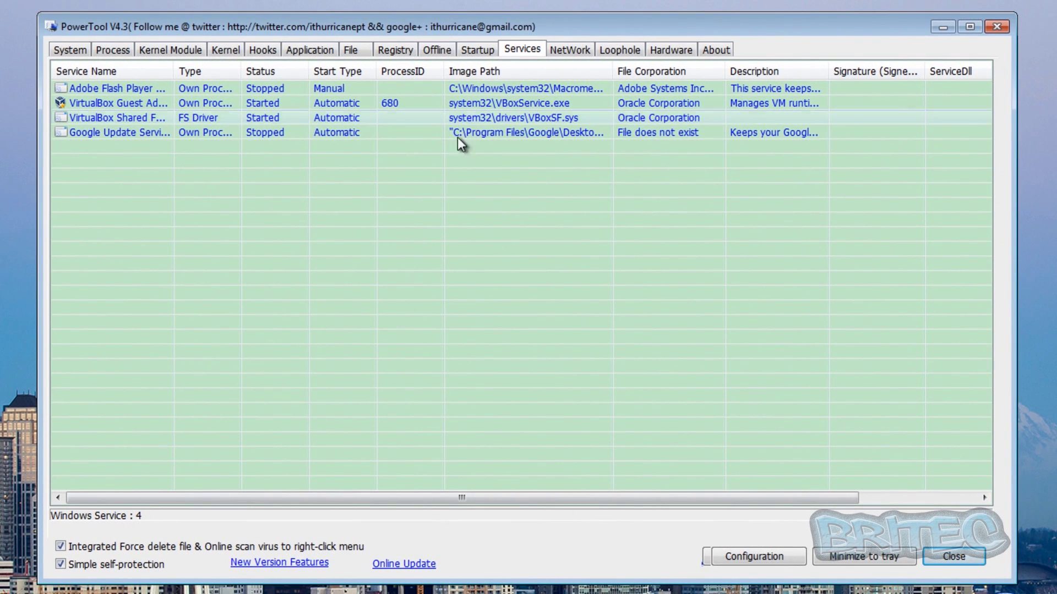
click(203, 134)
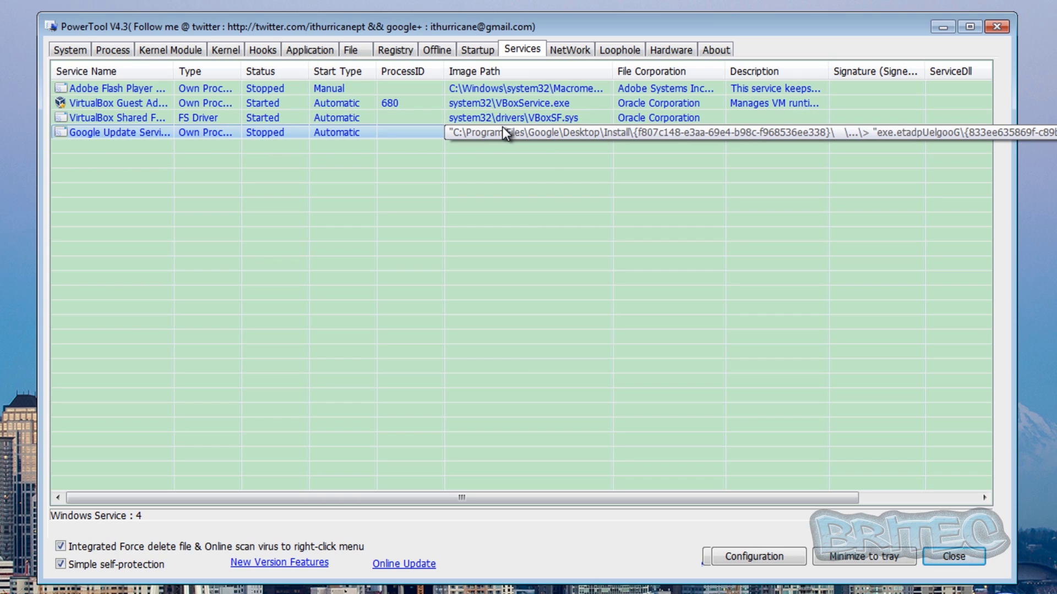
right_click(514, 133)
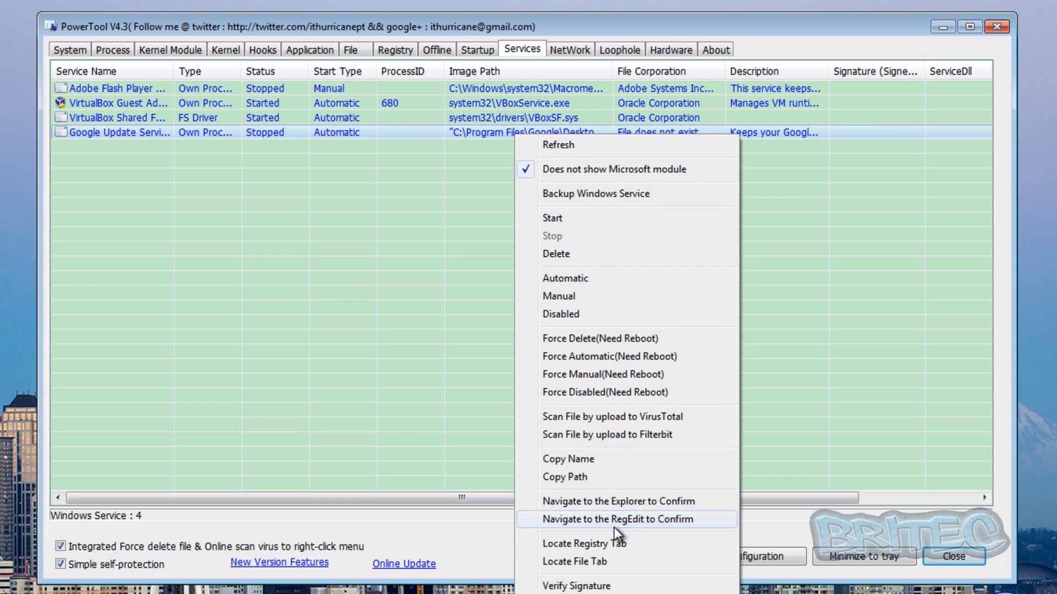
click(576, 586)
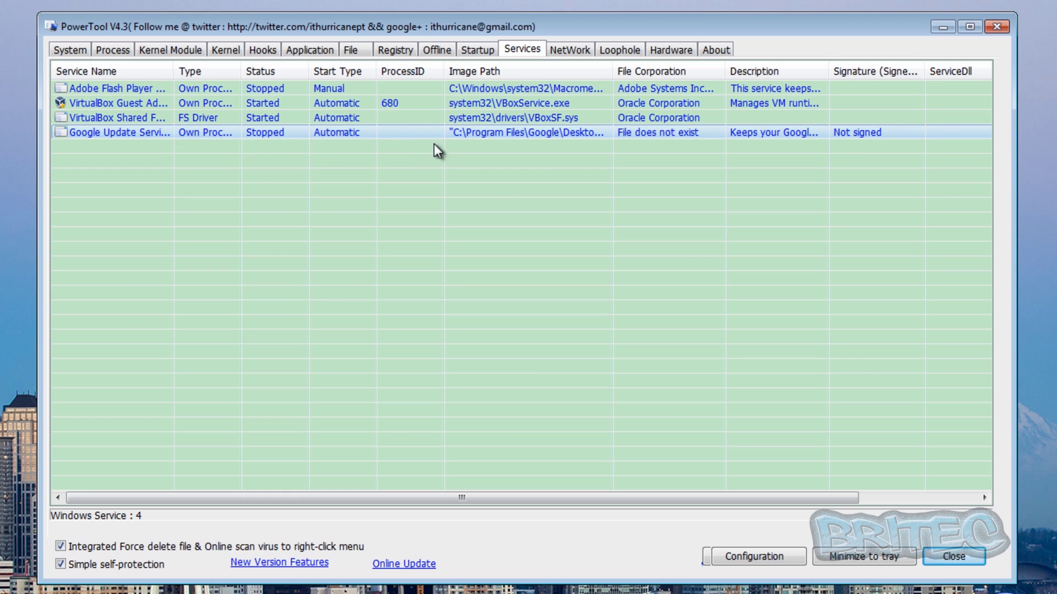
click(481, 54)
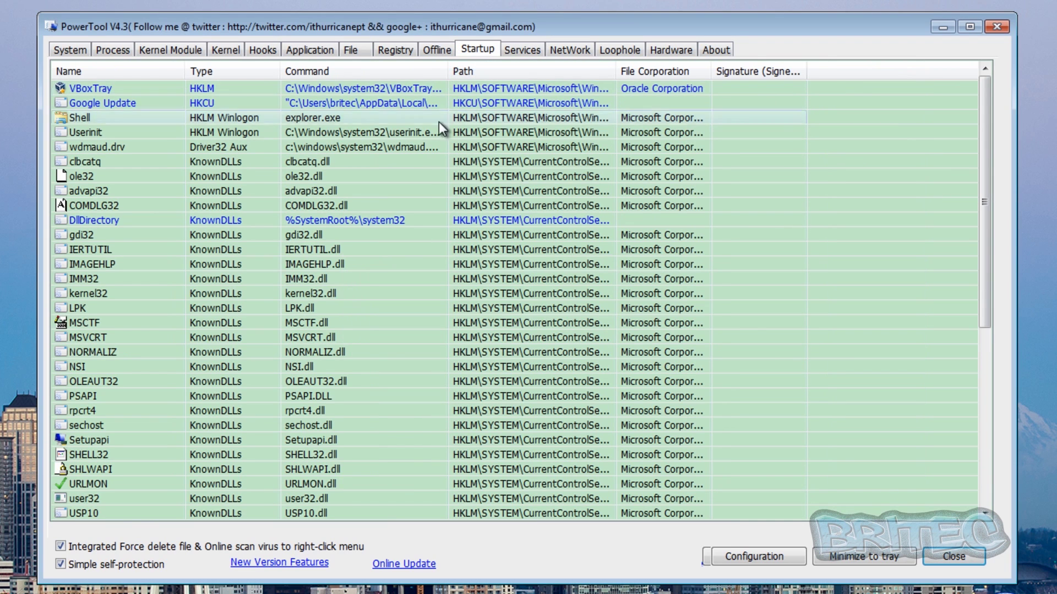
Verify the Google Update startup entry's signature (Not signed), widening columns to show its Google Desktop path.
click(126, 104)
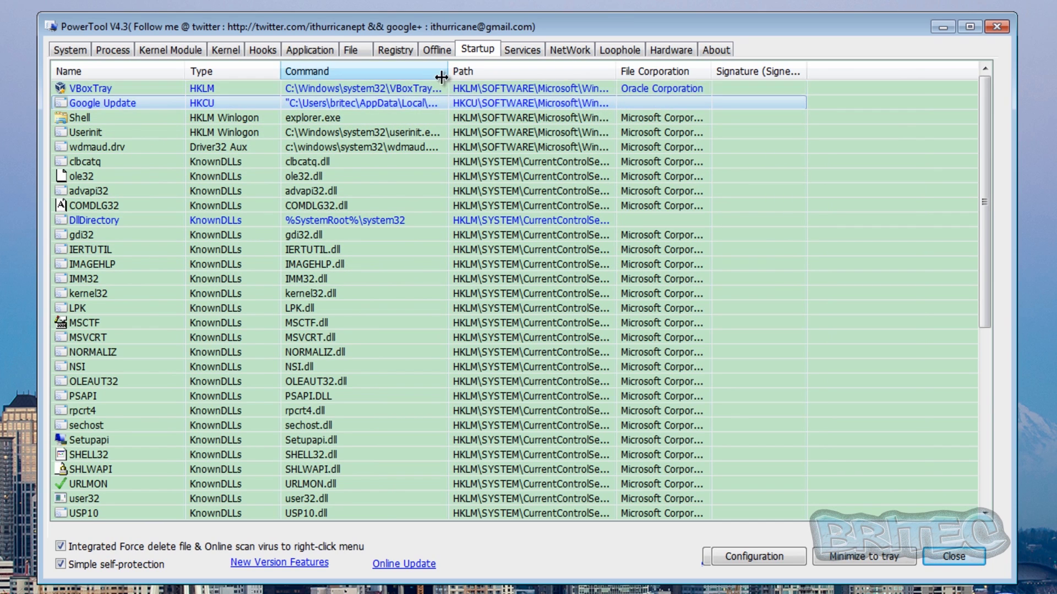
drag(448, 71, 665, 81)
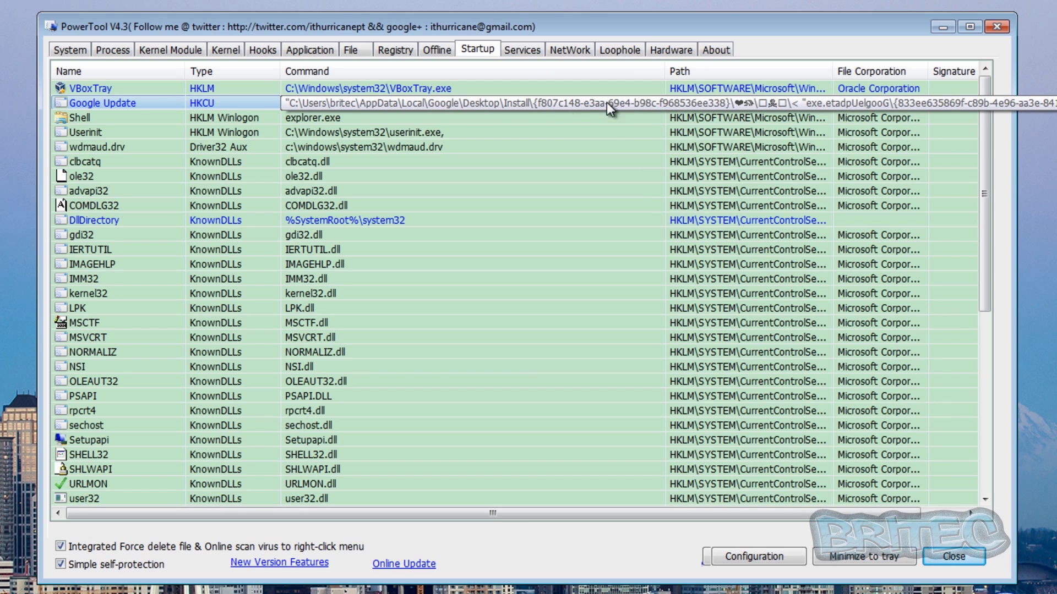
right_click(465, 104)
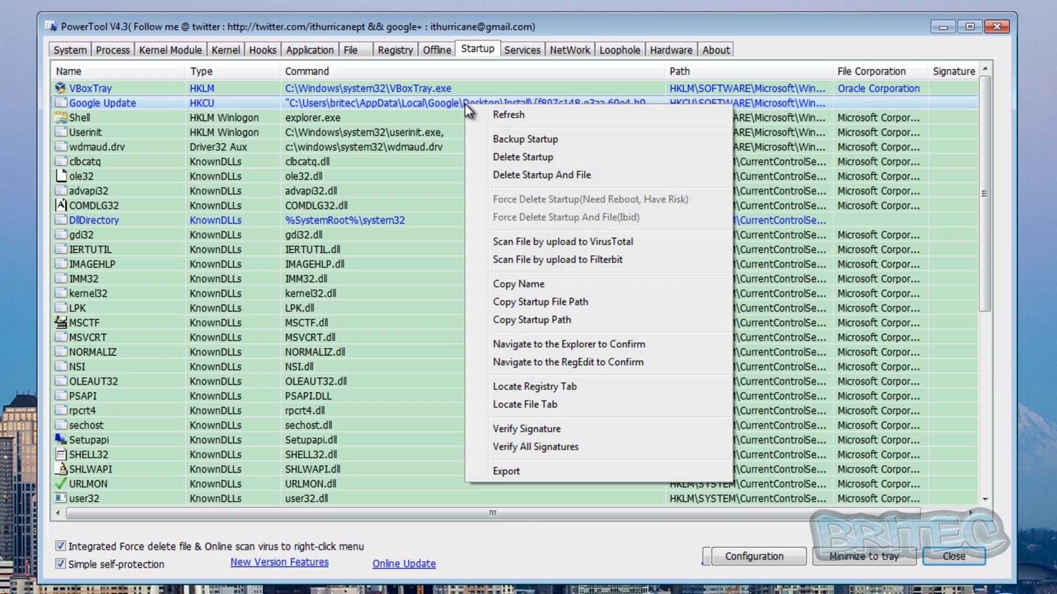
click(550, 430)
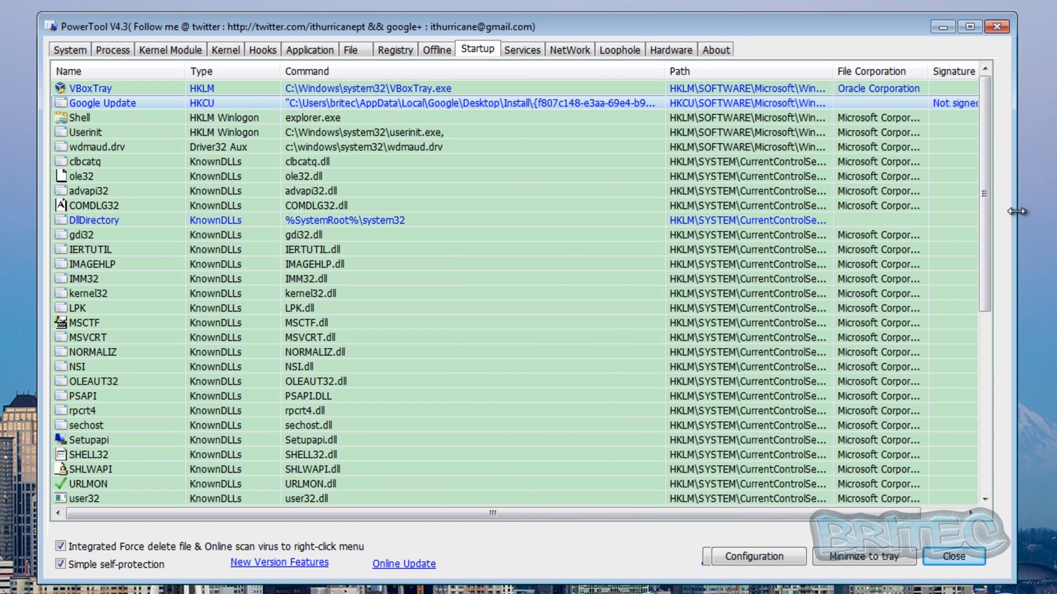
drag(1015, 215, 1040, 215)
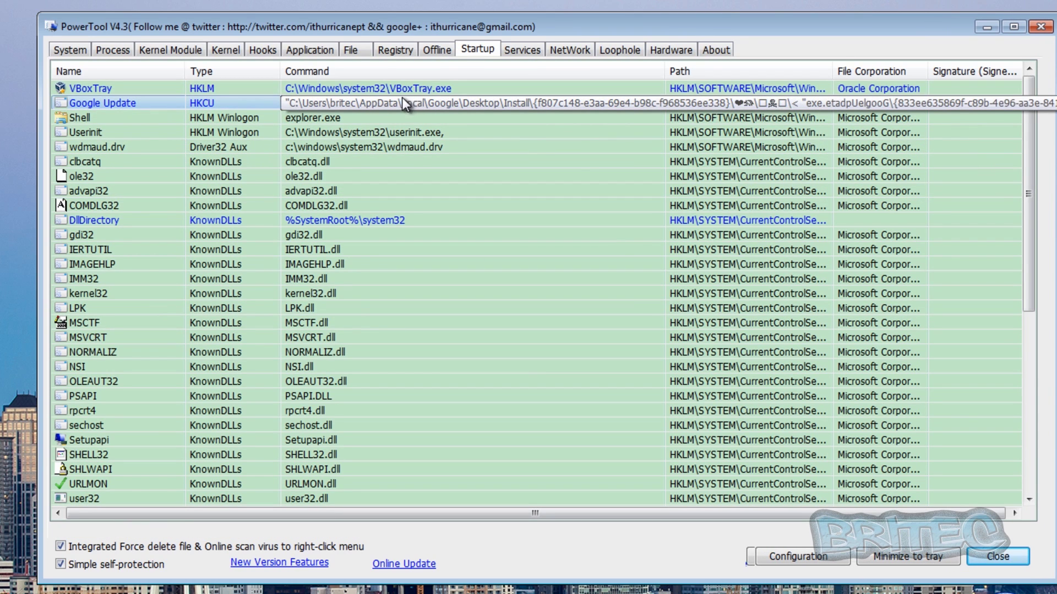
Expand the File tree to C:\Program Files\Google\Desktop\Install and its {f807c148…} subfolders.
click(349, 51)
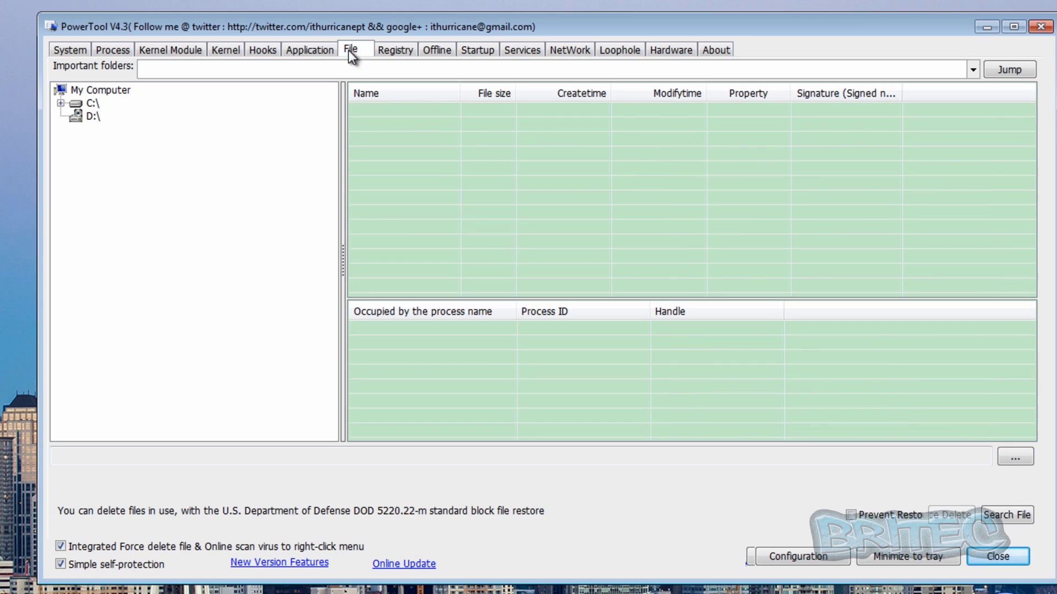
click(58, 103)
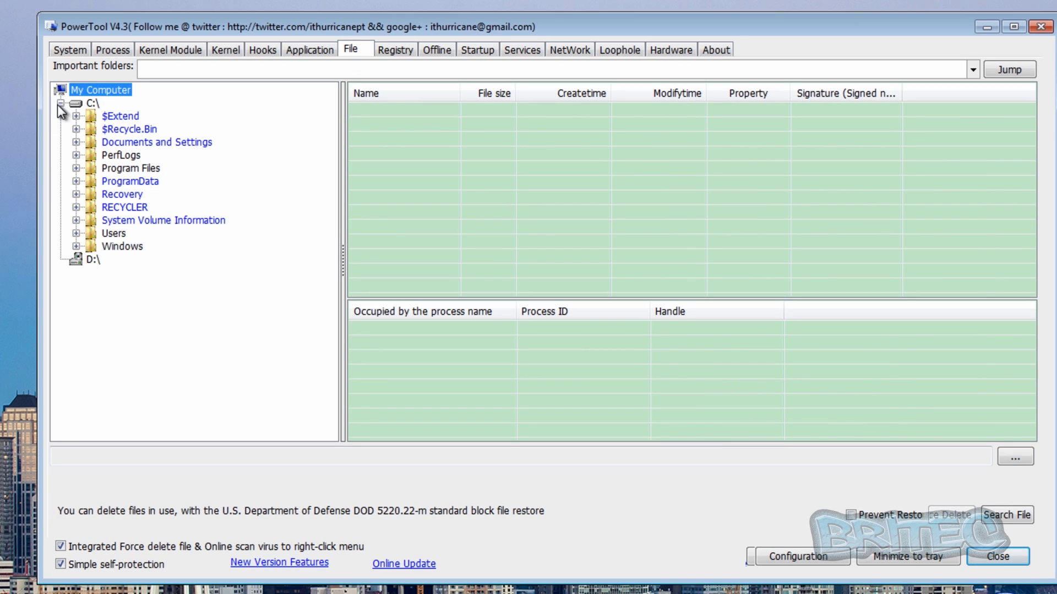
click(77, 168)
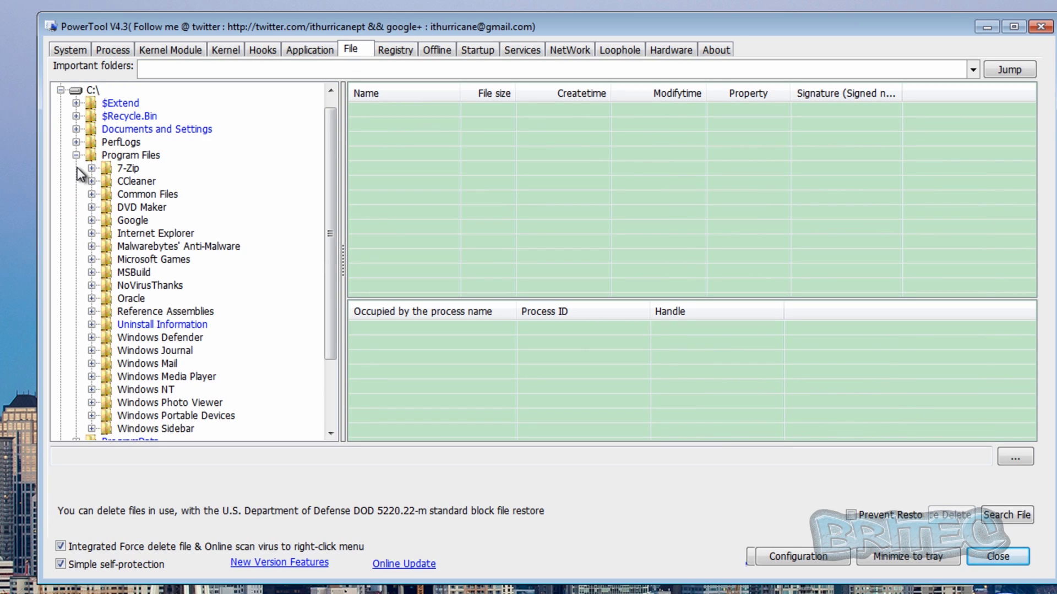
click(113, 221)
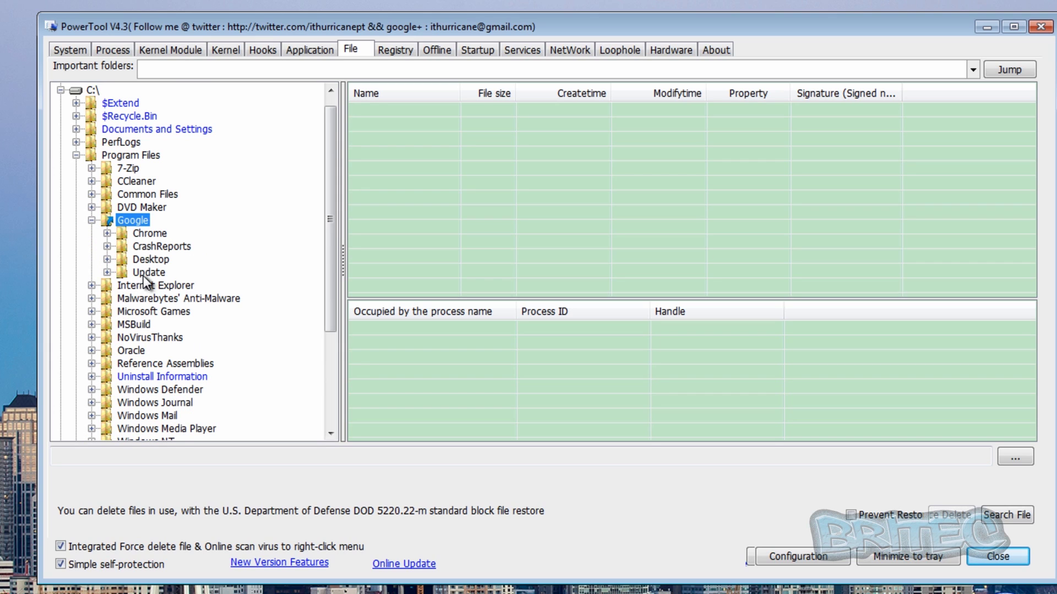
click(149, 247)
click(145, 261)
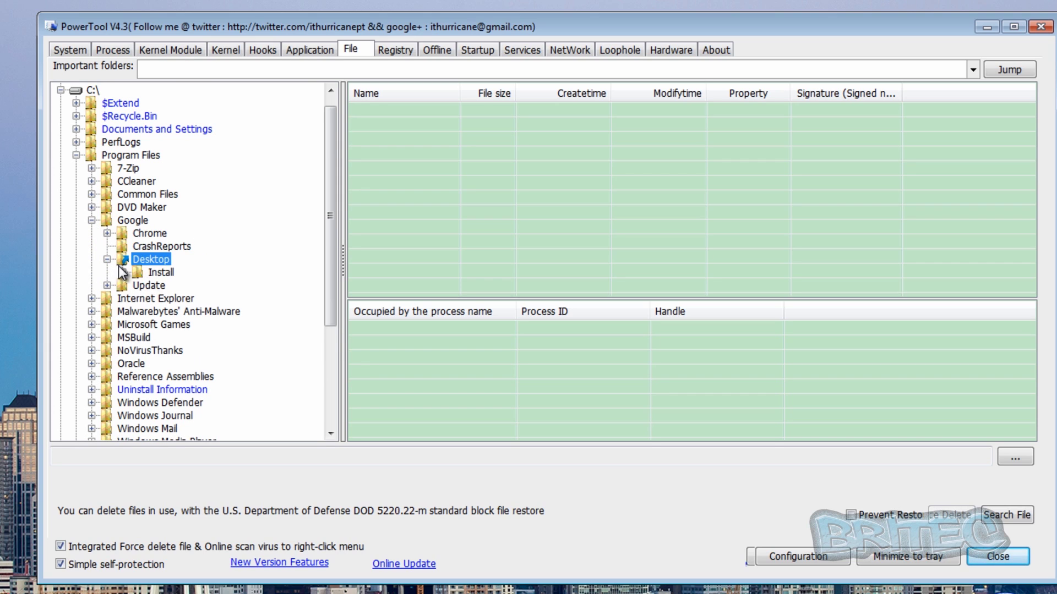
click(154, 276)
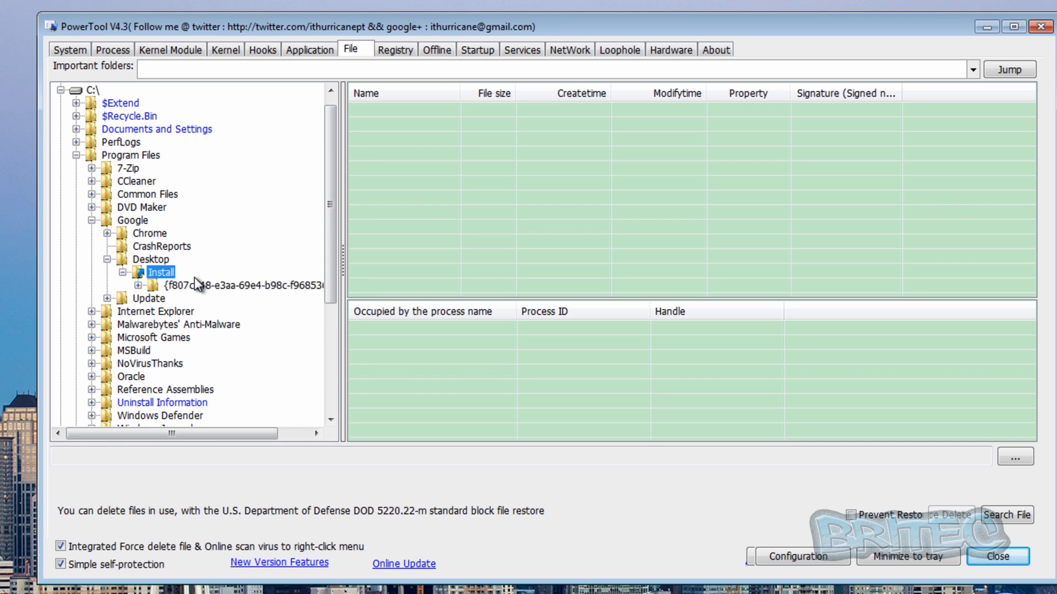
click(139, 286)
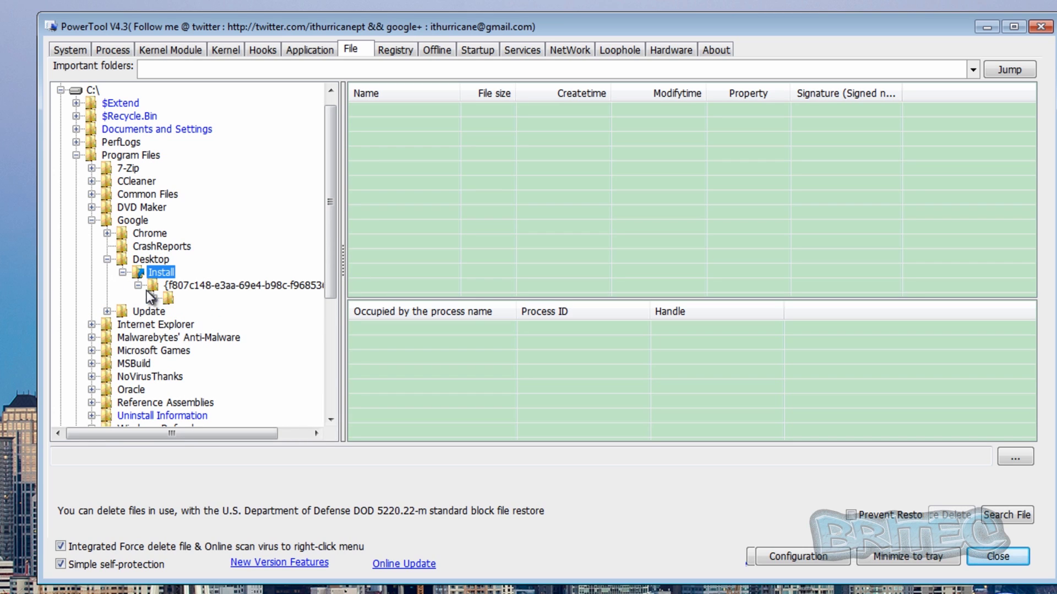
click(154, 297)
click(169, 312)
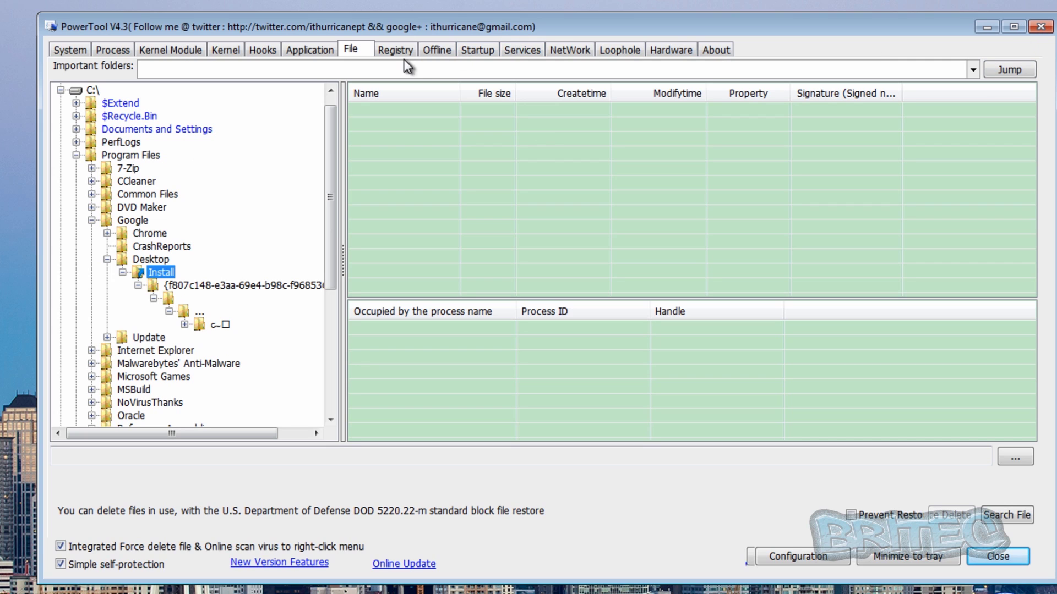
Collapse the GUID-named folder, open its actions, then exit PowerTool.
double_click(236, 280)
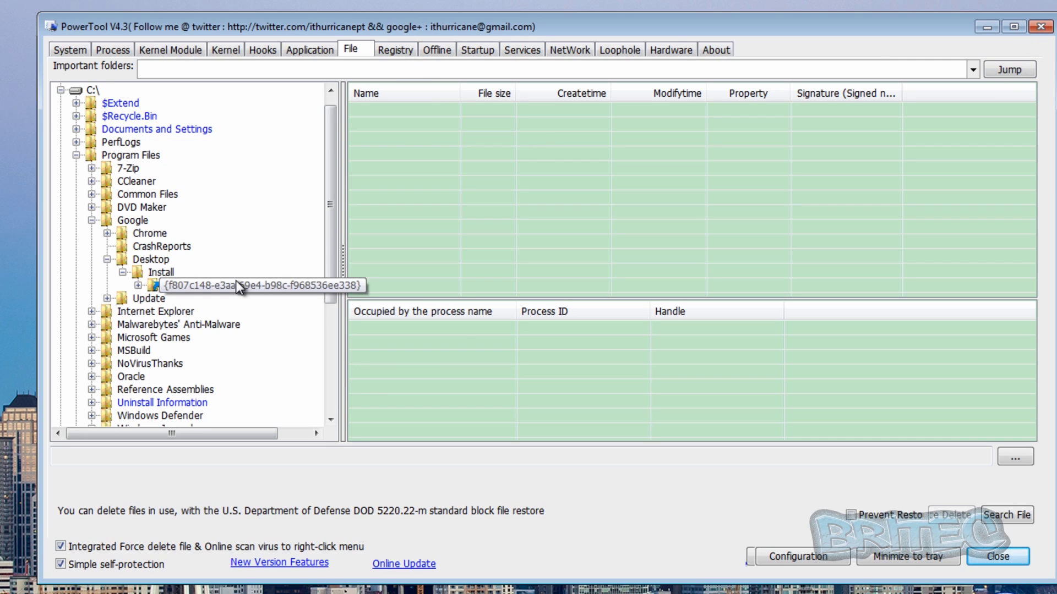
right_click(236, 279)
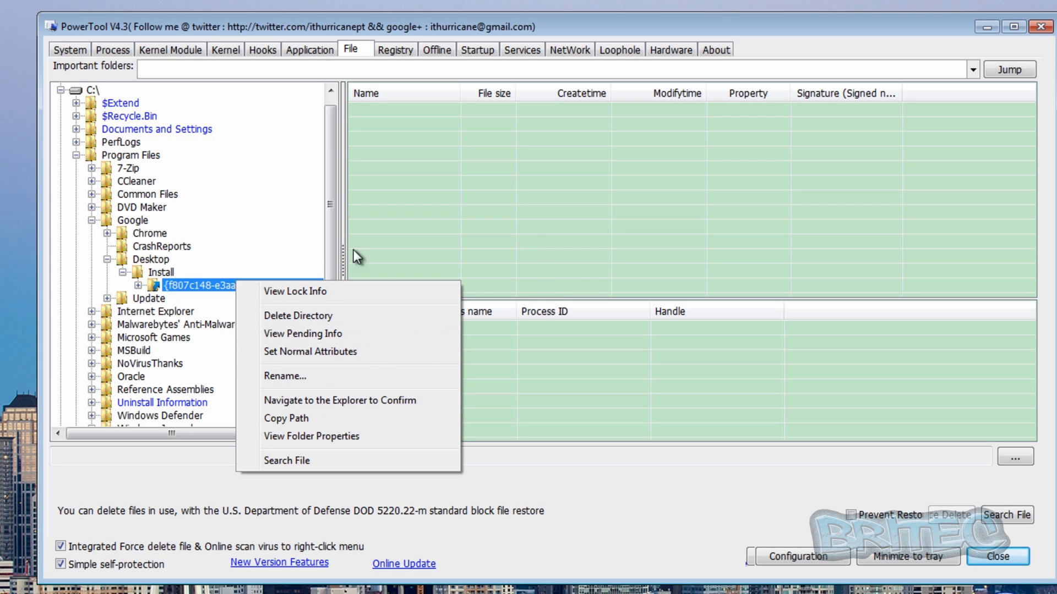
click(1040, 27)
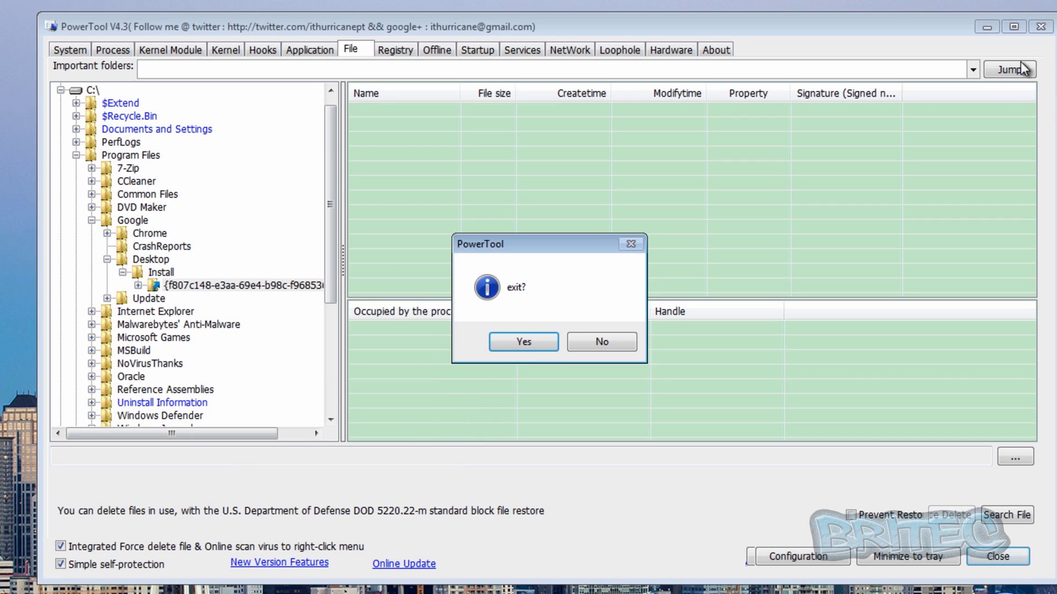
click(520, 342)
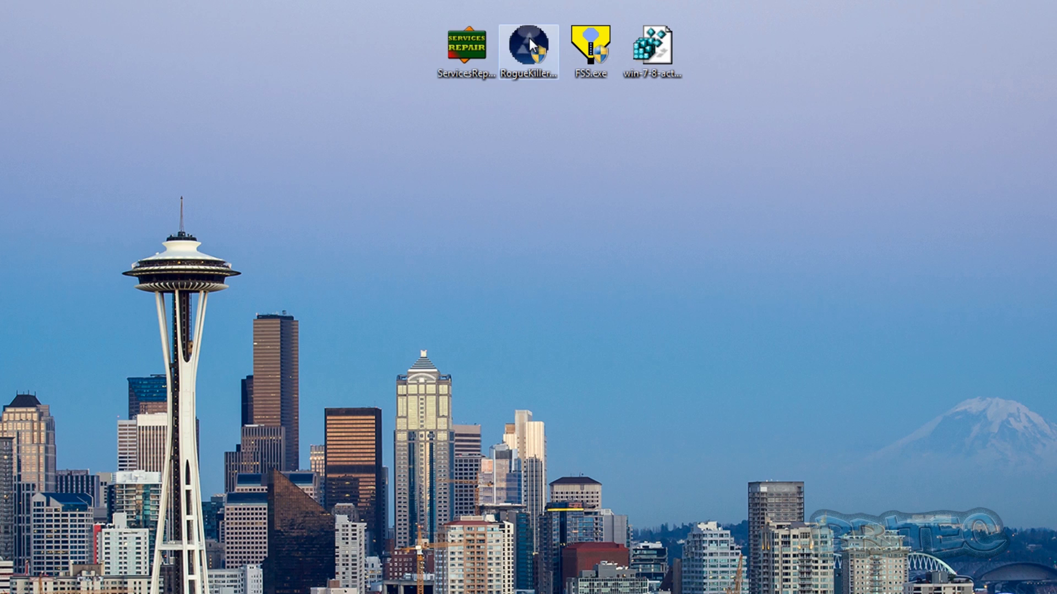
Move the RogueKiller icon to mid-desktop and launch RogueKiller.exe.
drag(530, 38, 405, 206)
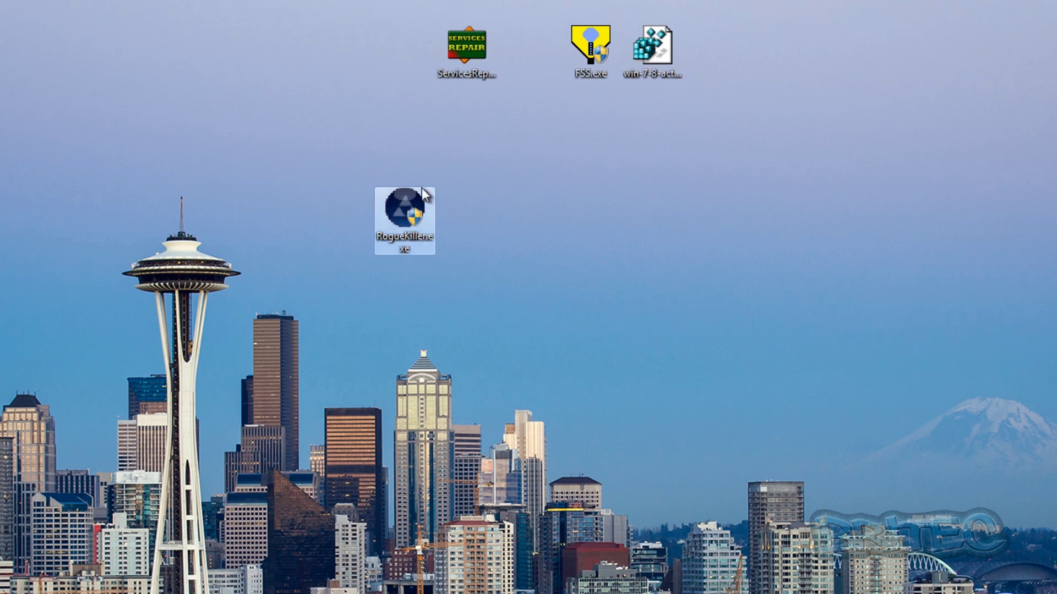
mouse_move(399, 234)
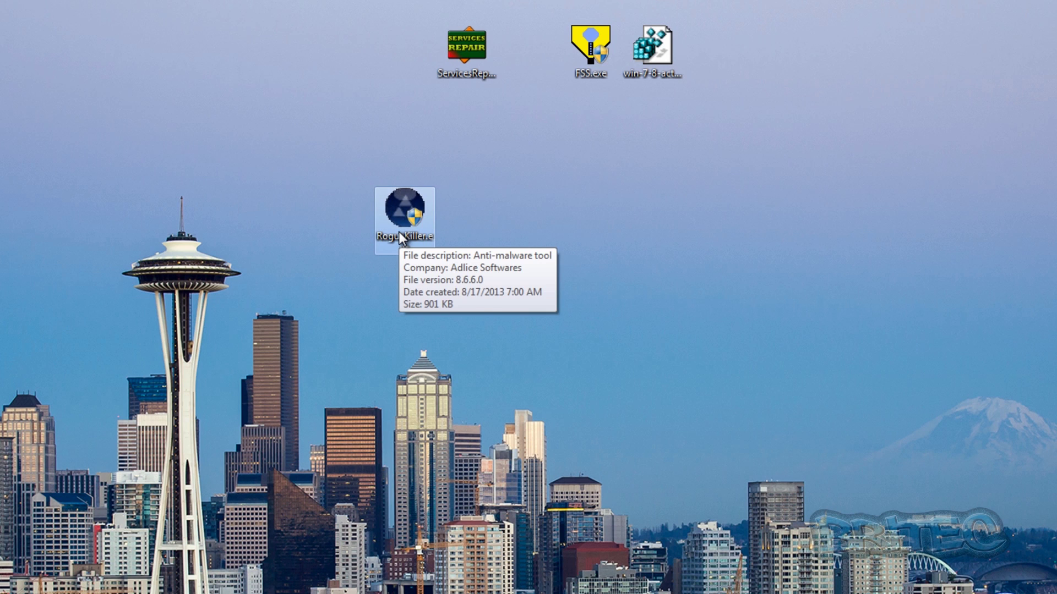
double_click(404, 214)
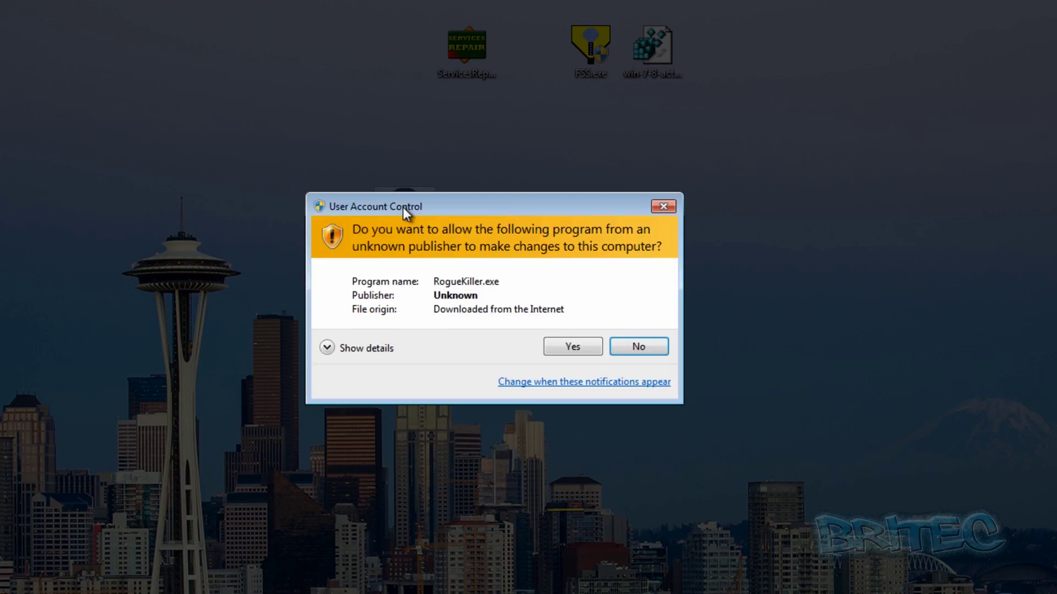
Run RogueKiller as administrator, accept its licence, and scan, finding ZeroAccess registry entries.
click(563, 347)
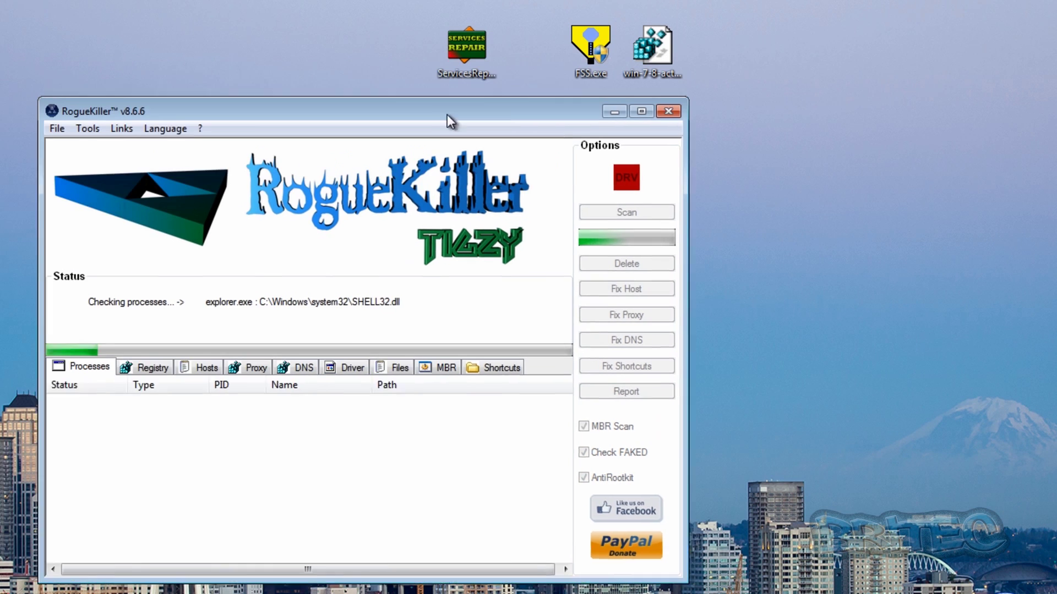
drag(447, 114, 567, 86)
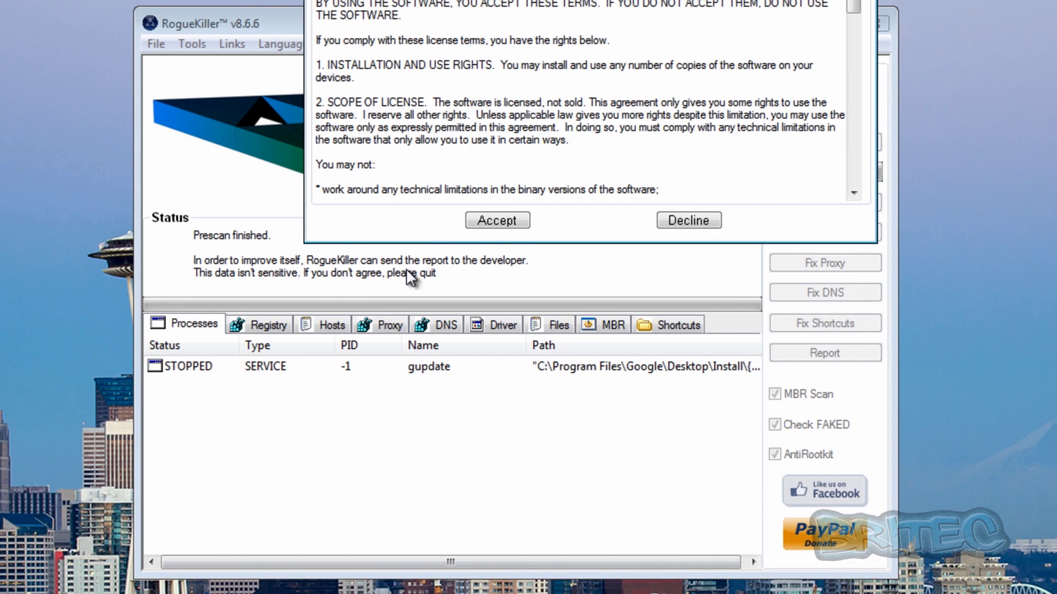
click(501, 221)
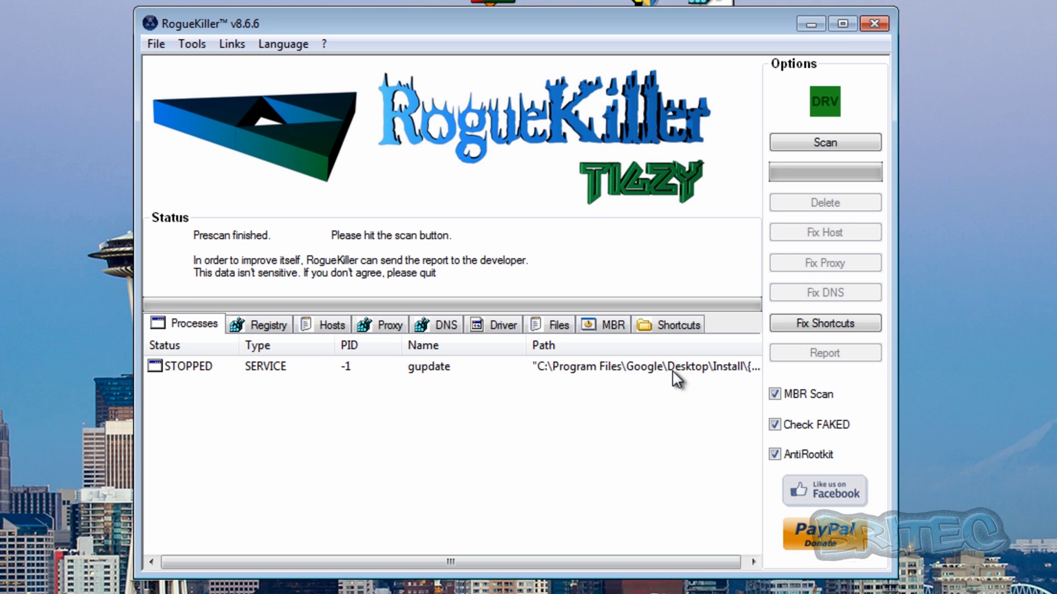
click(806, 144)
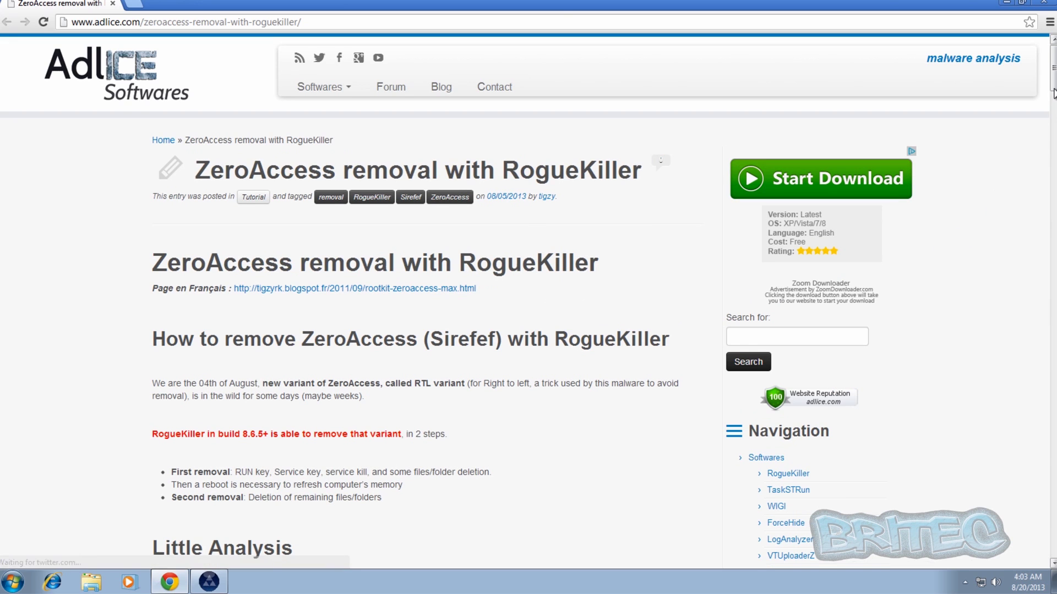
Scroll the adlice.com guide to the First Removal sample report, then close Chrome.
drag(1053, 72, 1052, 145)
scroll(418, 227, up, 15)
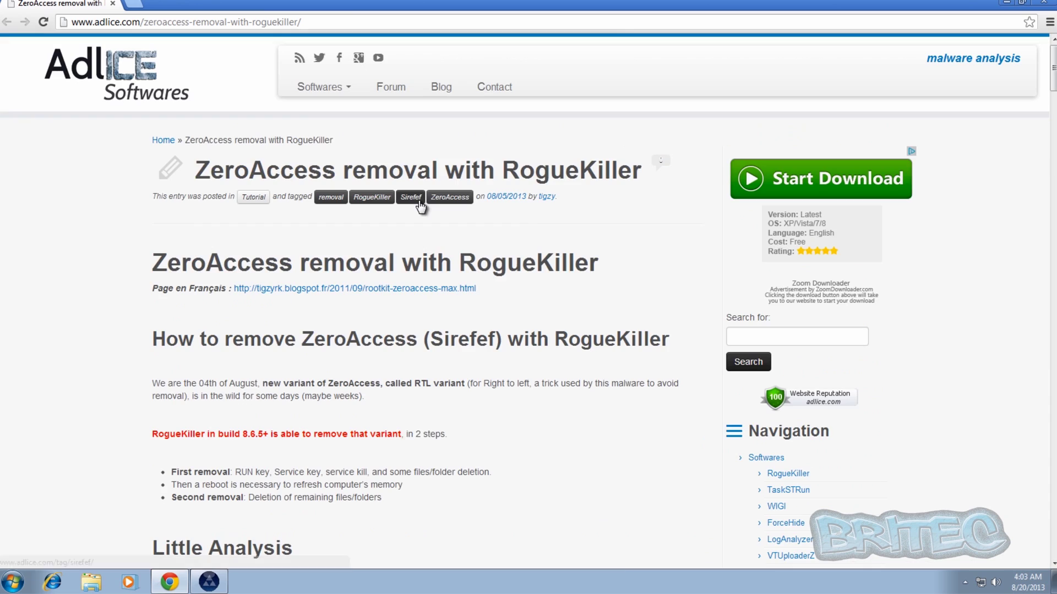
scroll(1051, 110, down, 20)
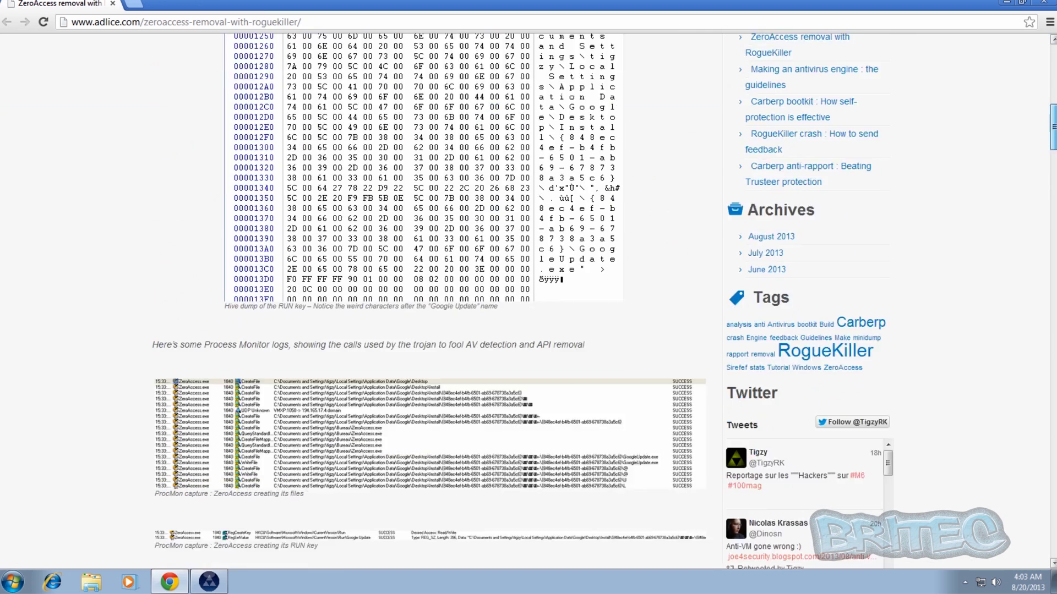
click(1041, 4)
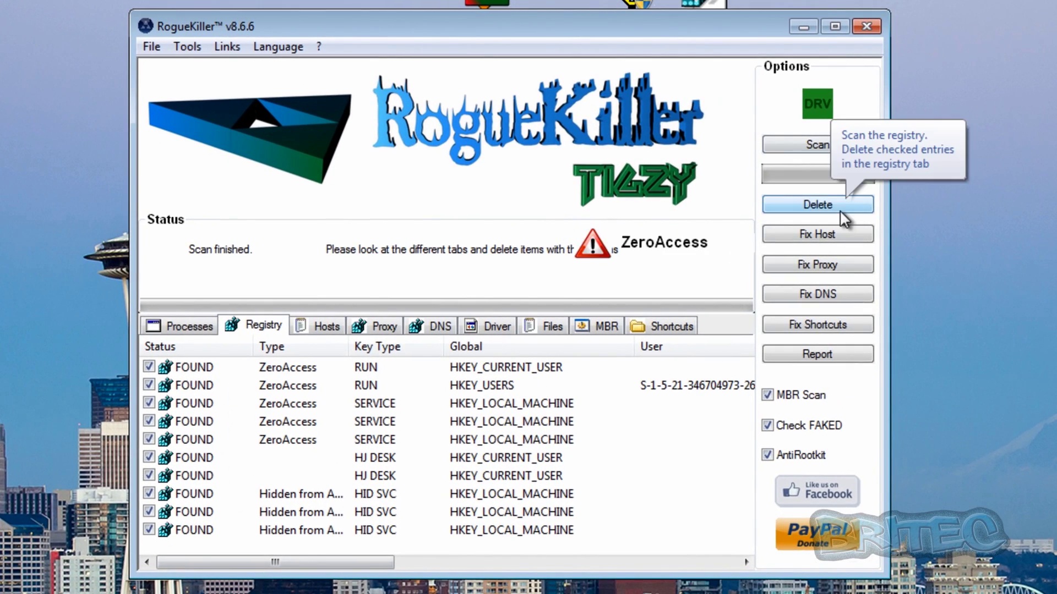
Delete the ten checked ZeroAccess registry entries and agree to reboot immediately.
click(840, 210)
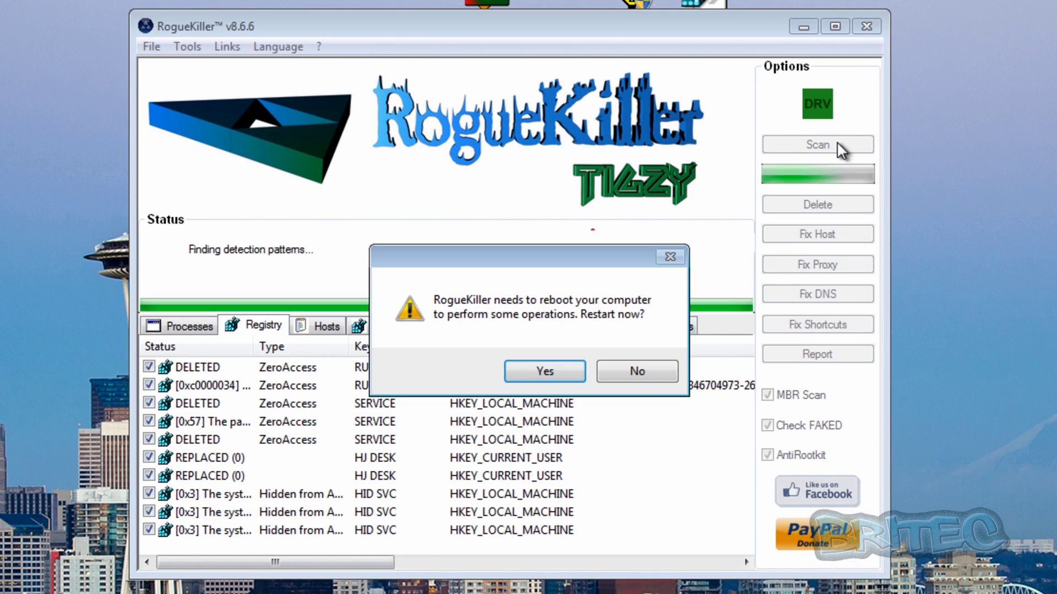
click(547, 378)
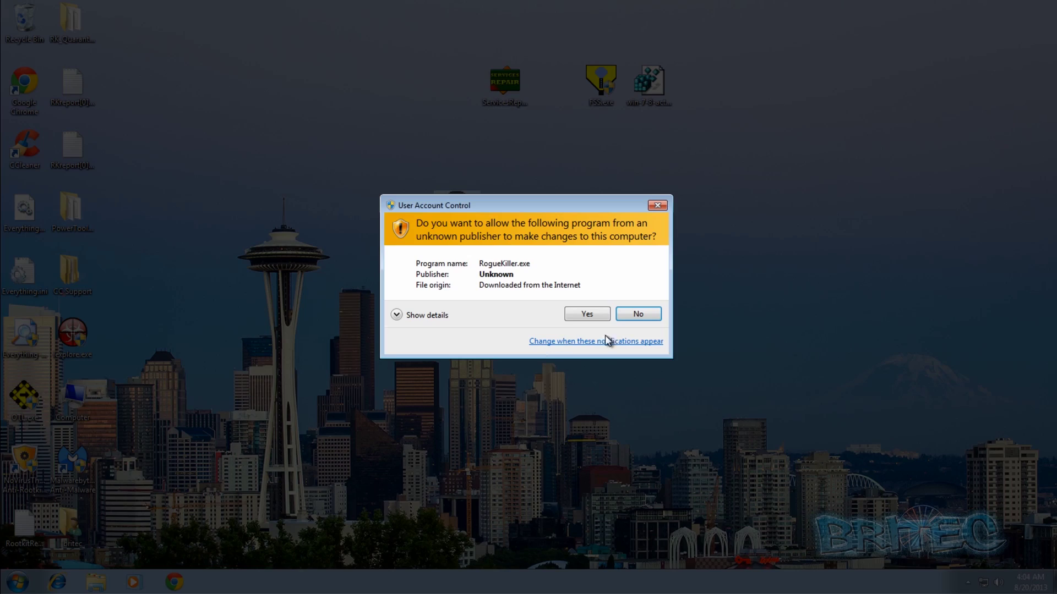
Relaunch RogueKiller, accept the licence, rescan, delete the remaining items, then close it.
click(605, 308)
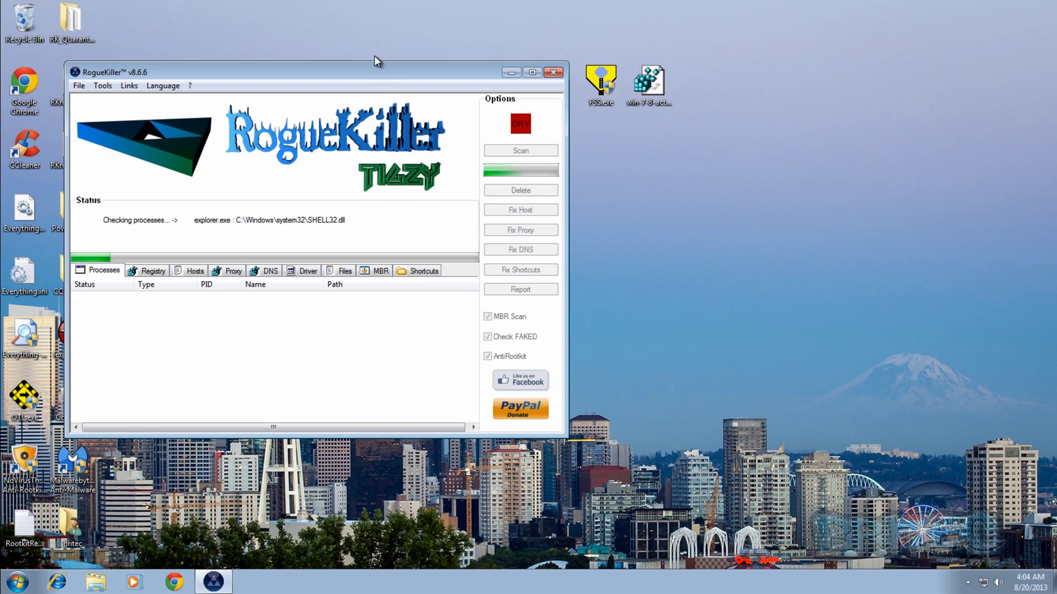
drag(376, 67, 571, 96)
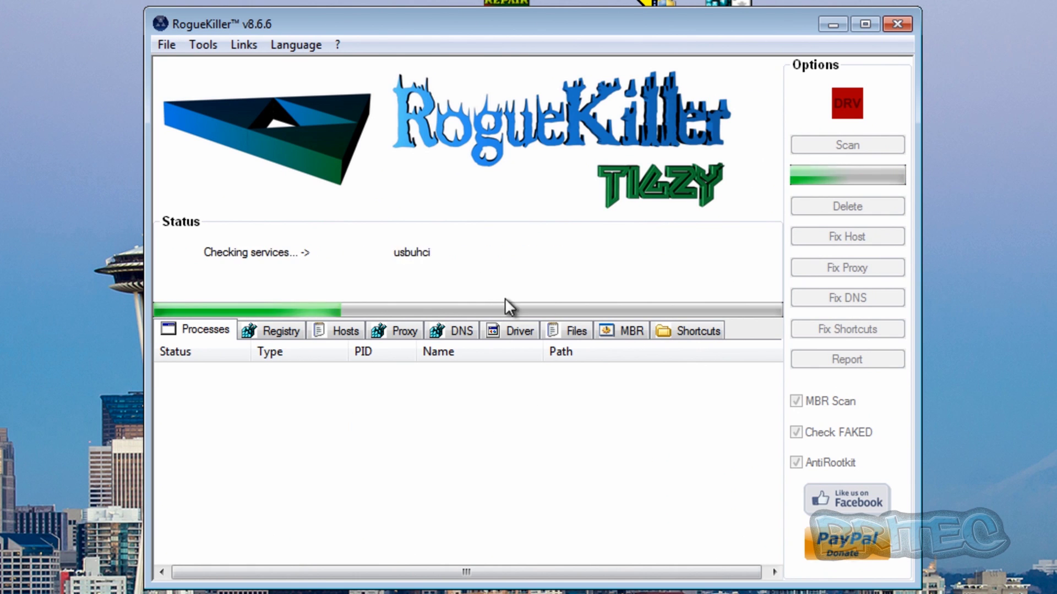
click(526, 237)
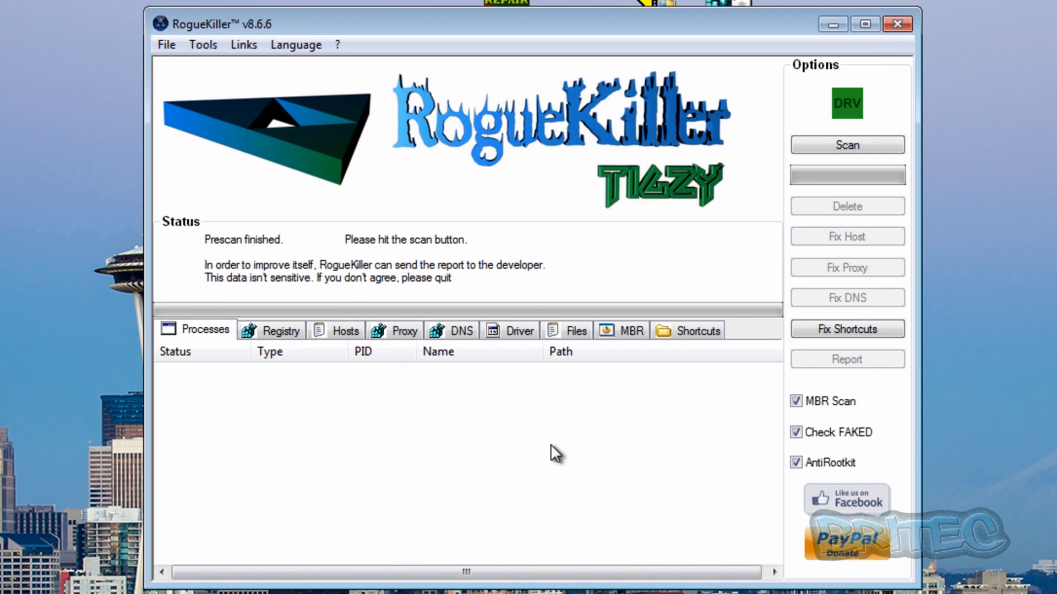
click(855, 145)
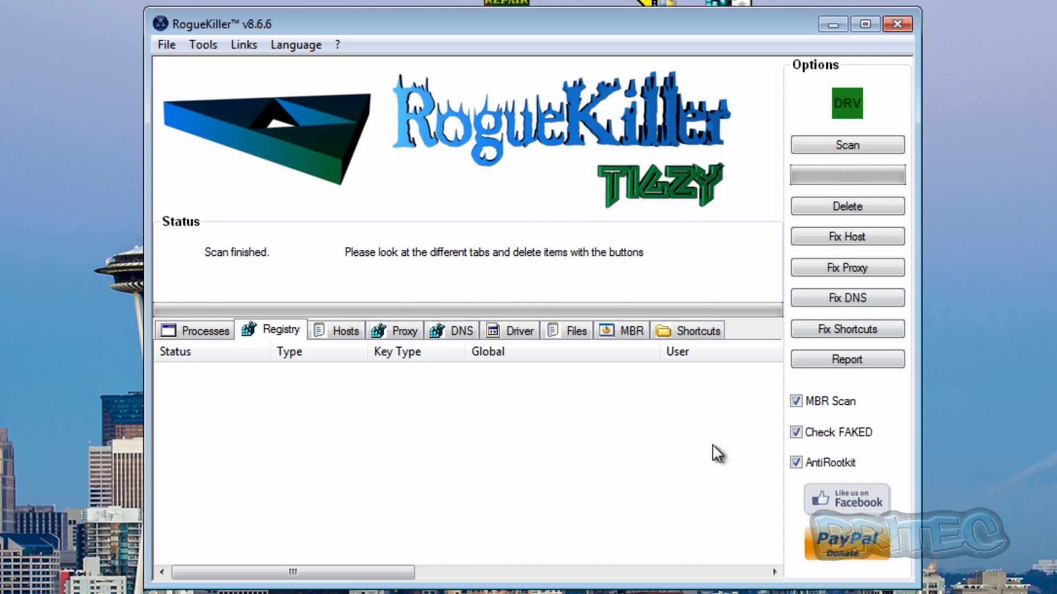
click(824, 204)
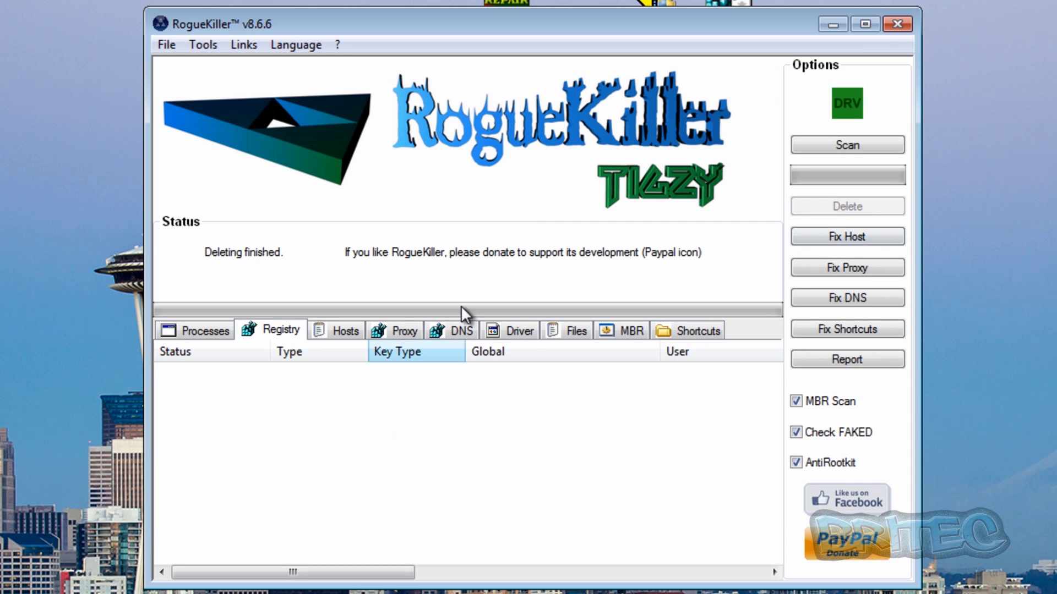
click(891, 27)
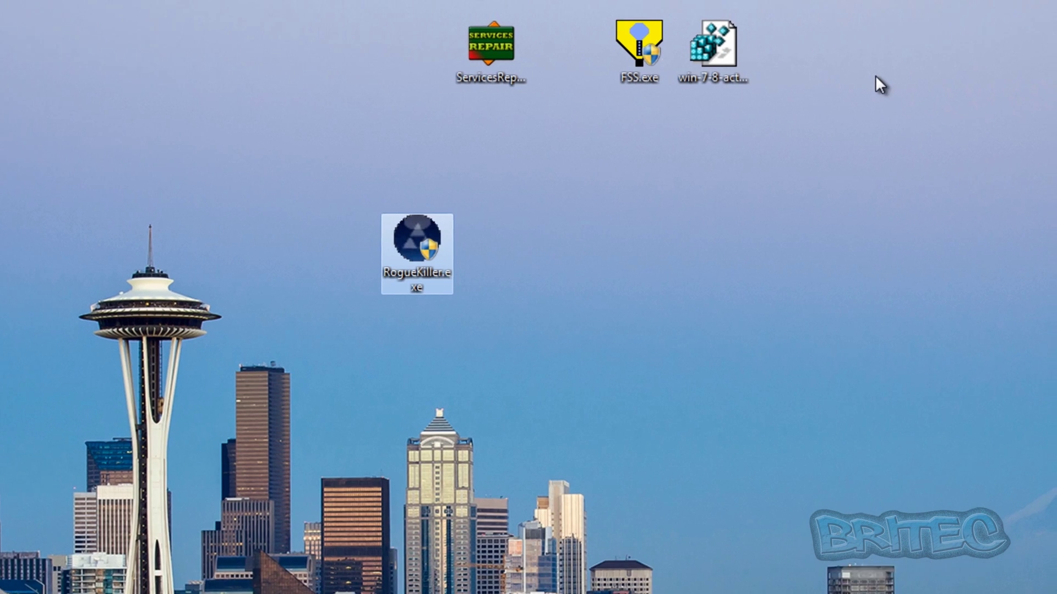
Tidy the desktop icons and launch FSS.exe as administrator.
drag(411, 260, 311, 72)
drag(613, 69, 490, 313)
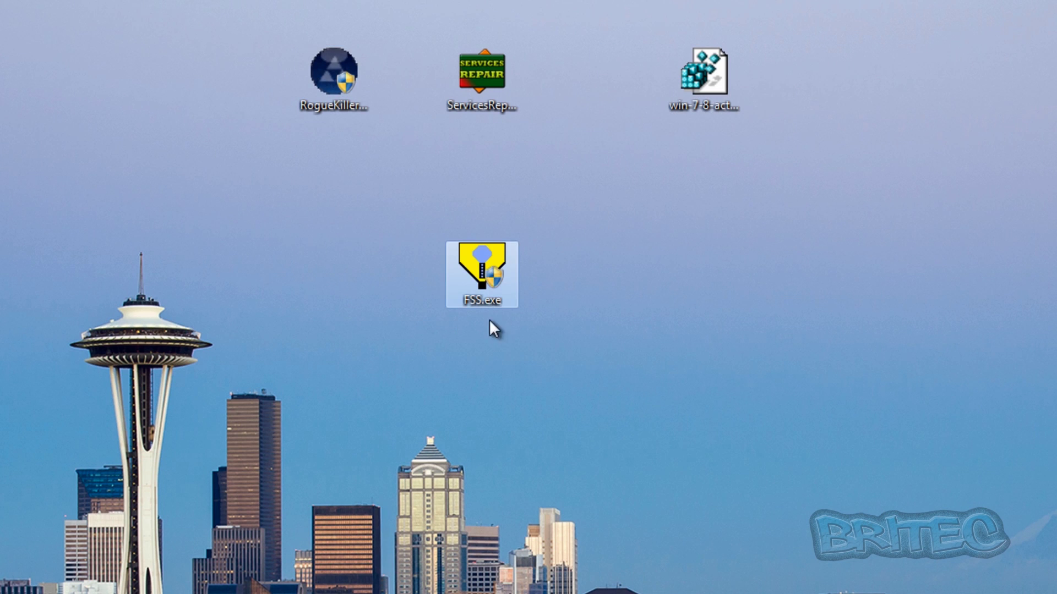
double_click(473, 252)
click(615, 422)
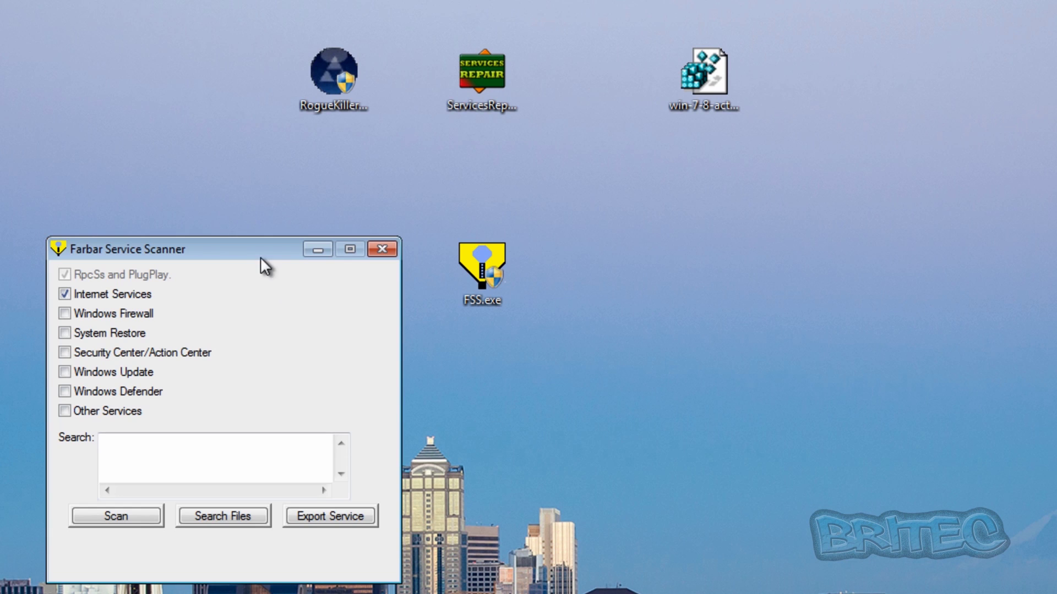
drag(206, 250, 454, 198)
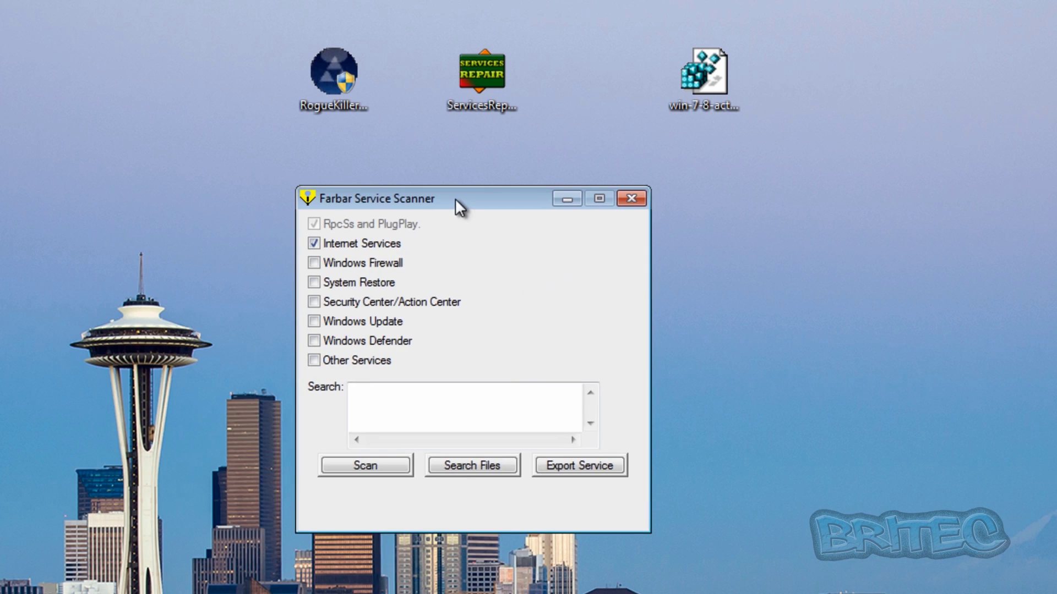
Scan with Windows Firewall, System Restore, Windows Update, Windows Defender and Other Services ticked.
click(314, 261)
click(314, 281)
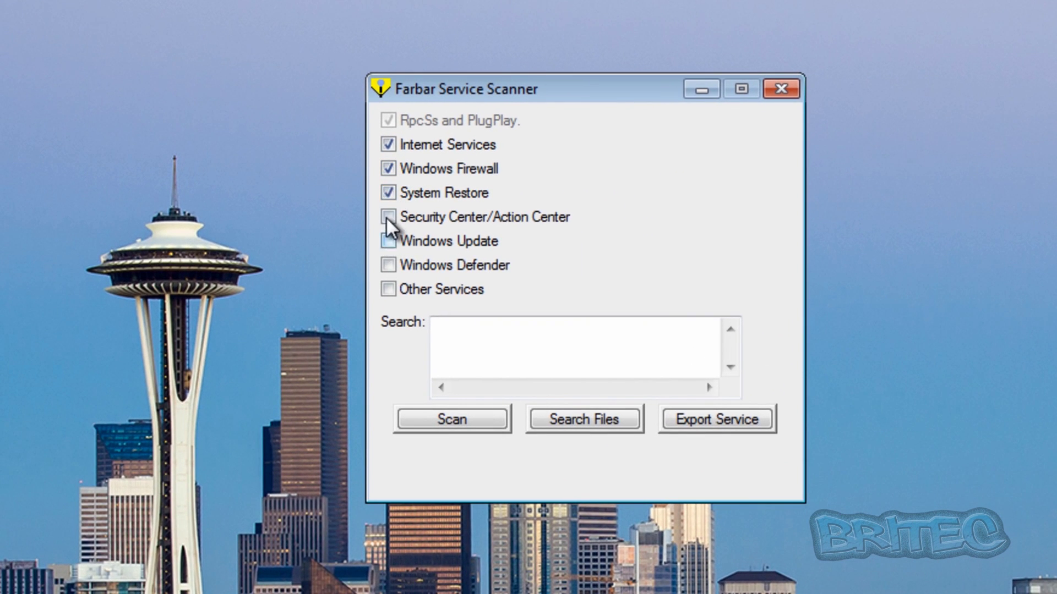
click(387, 242)
click(387, 267)
click(388, 288)
click(453, 420)
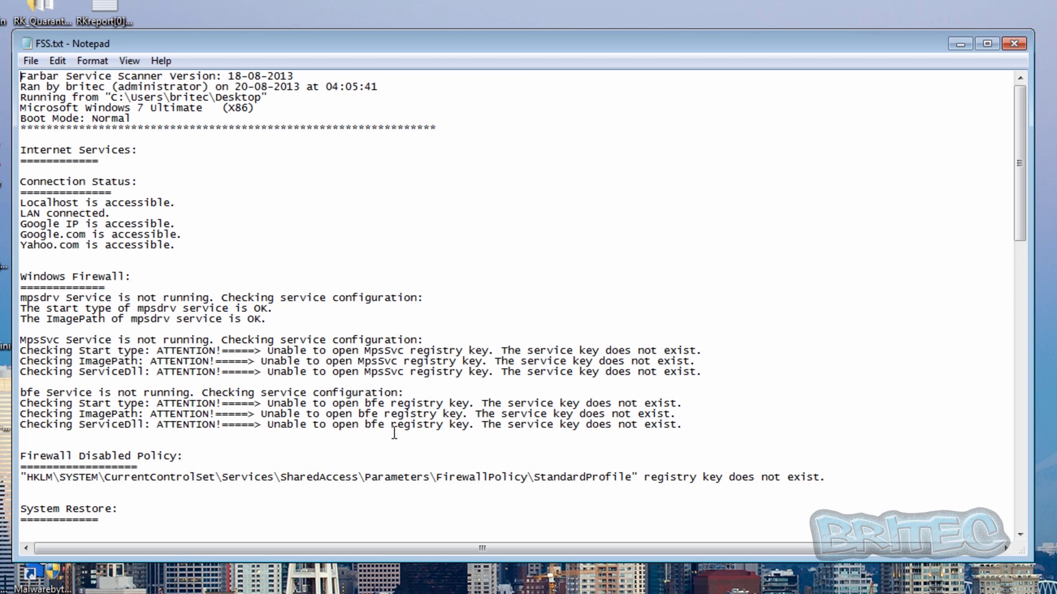
Review the FSS.txt log listing missing wuauserv, BITS, WinDefend and SharedAccess keys, then close it.
drag(1016, 154, 1052, 357)
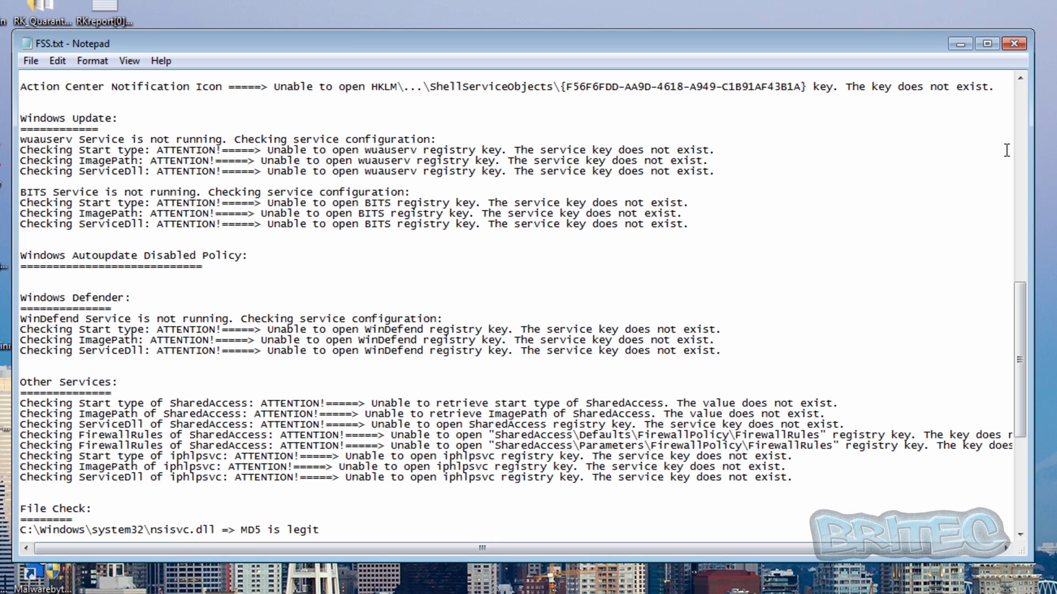
click(1014, 44)
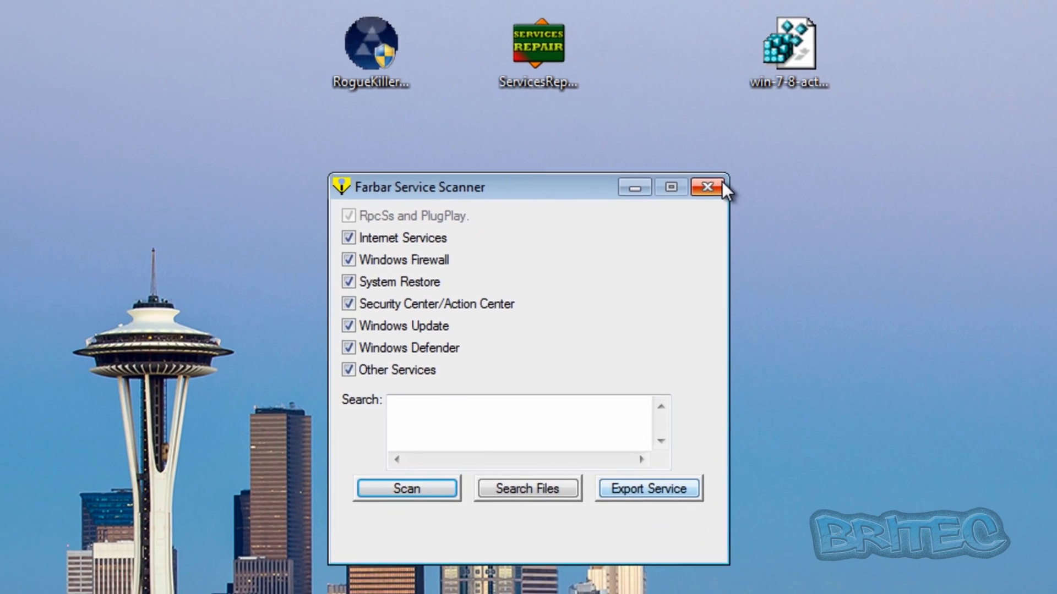
Close Farbar and run ServicesRepair.exe as administrator, confirming the service reinstall.
click(723, 180)
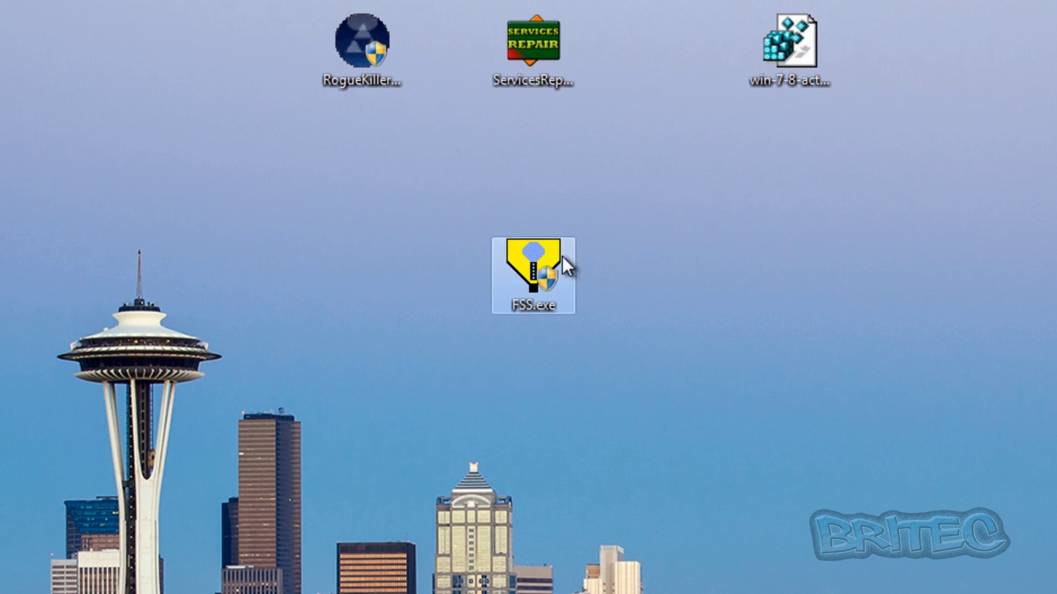
click(537, 44)
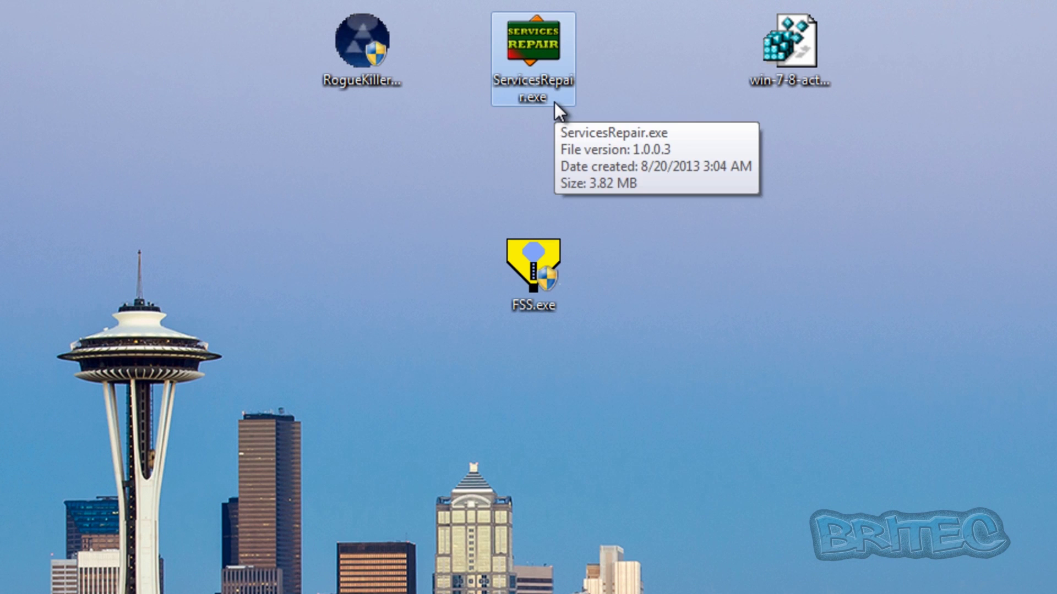
double_click(540, 51)
click(667, 455)
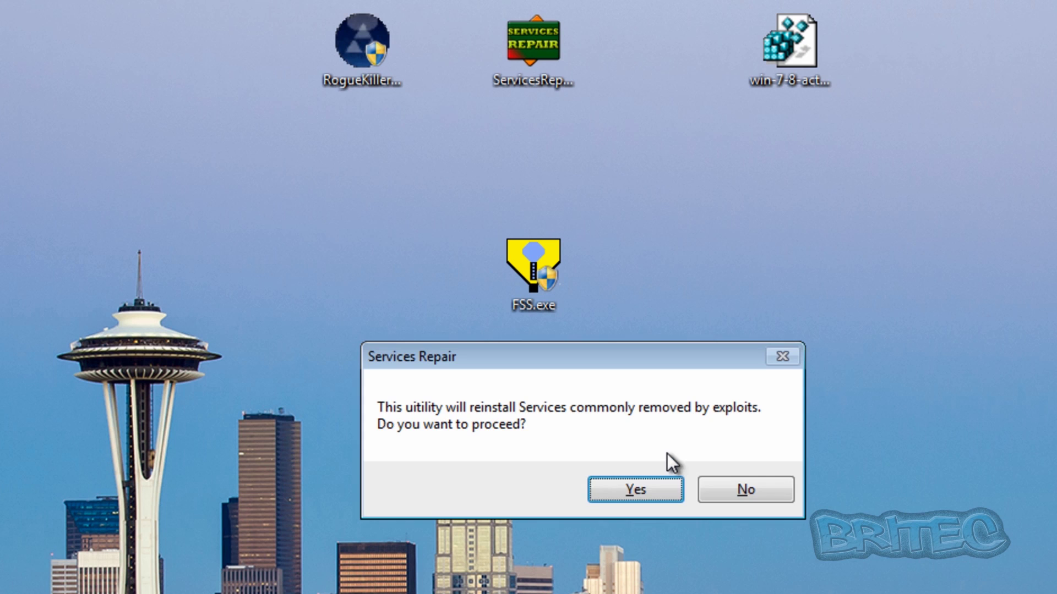
click(663, 487)
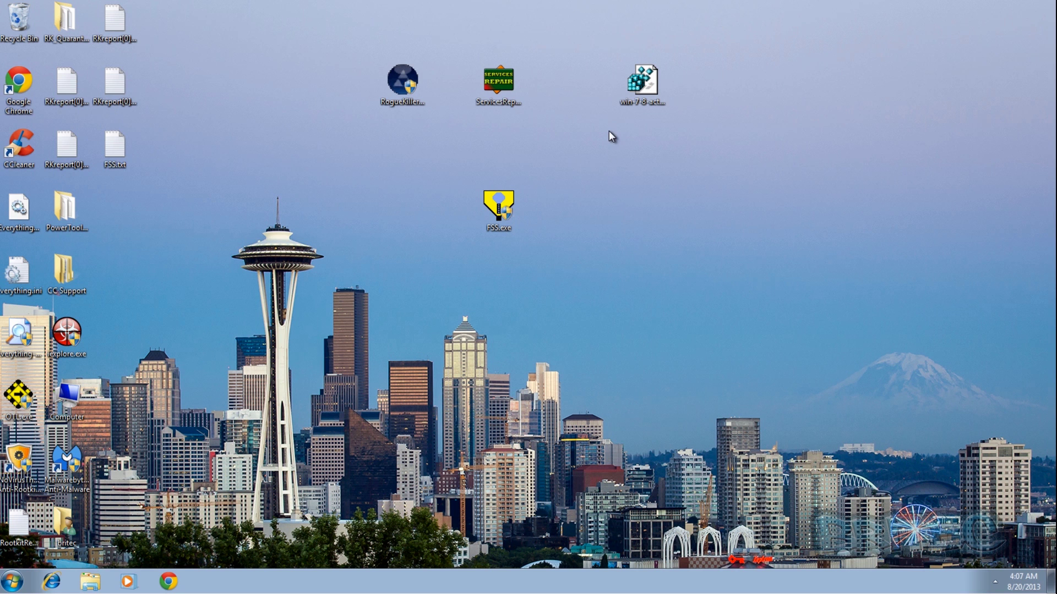
Relaunch FSS.exe and scan with every service category ticked, including Security Center/Action Center.
click(498, 198)
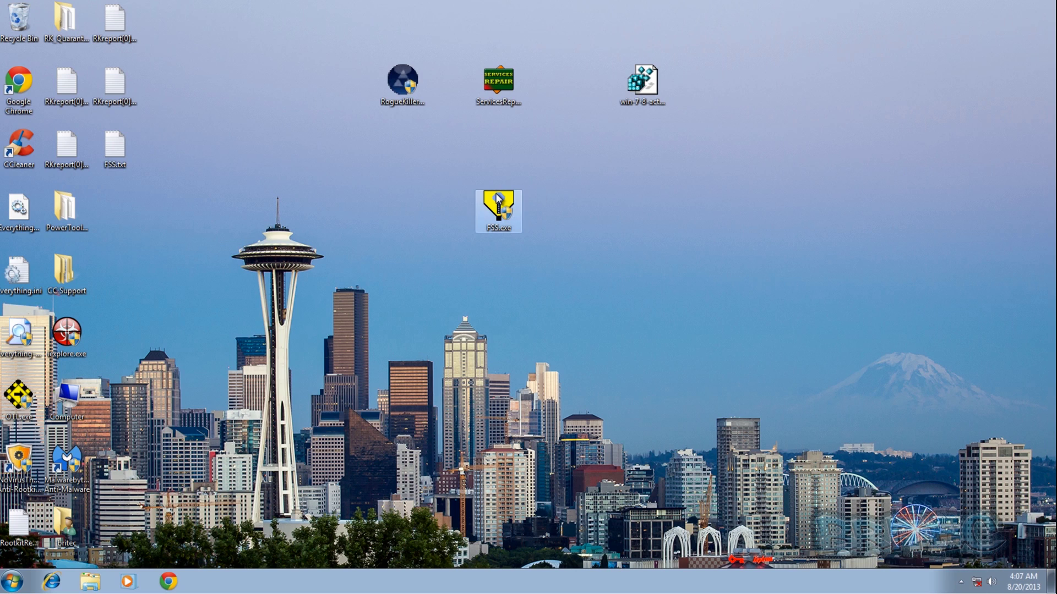
double_click(498, 199)
click(576, 311)
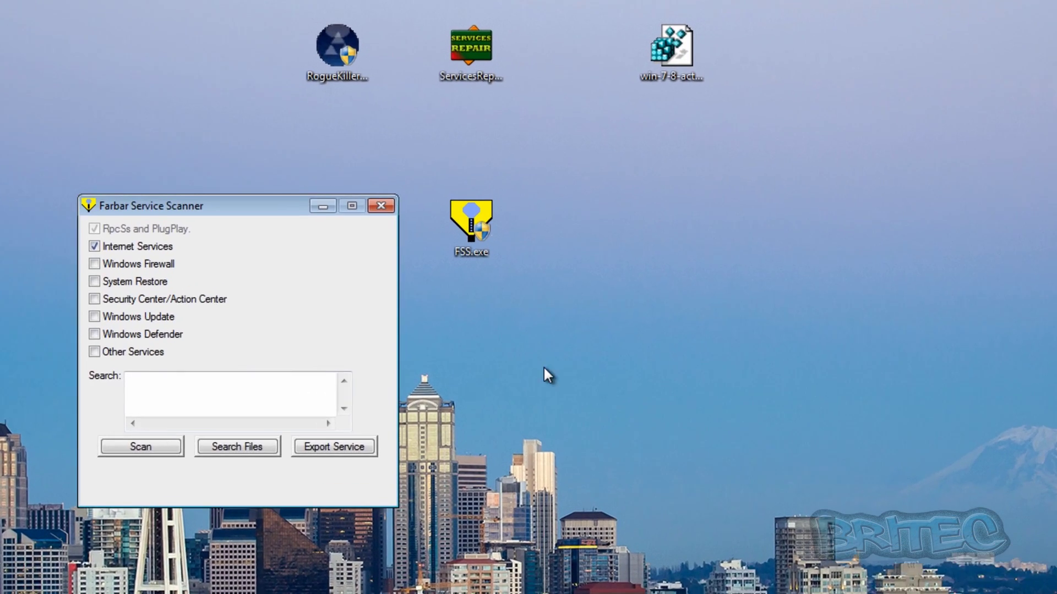
click(94, 264)
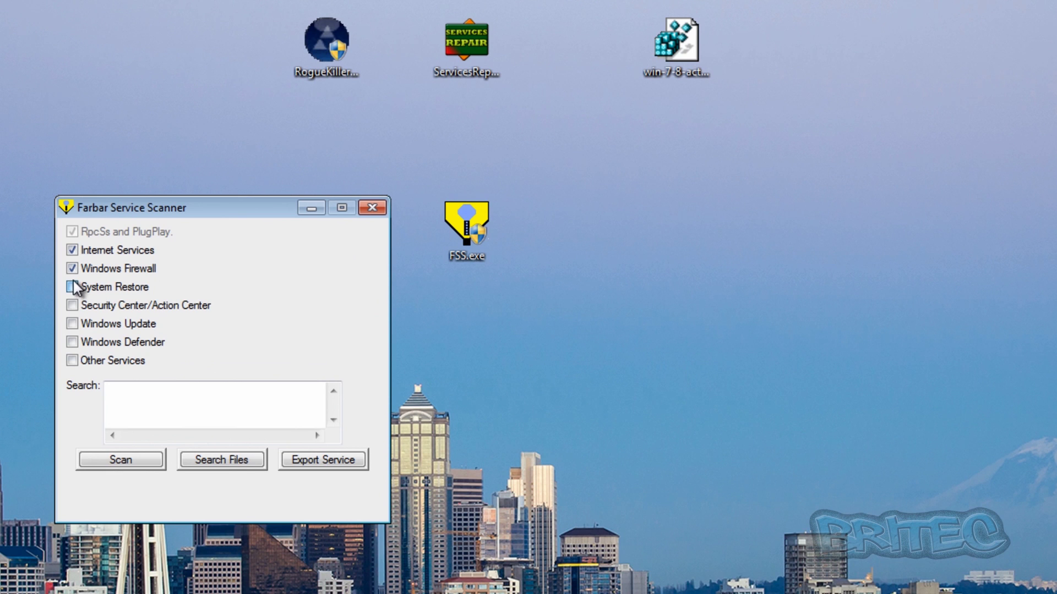
click(74, 286)
click(72, 306)
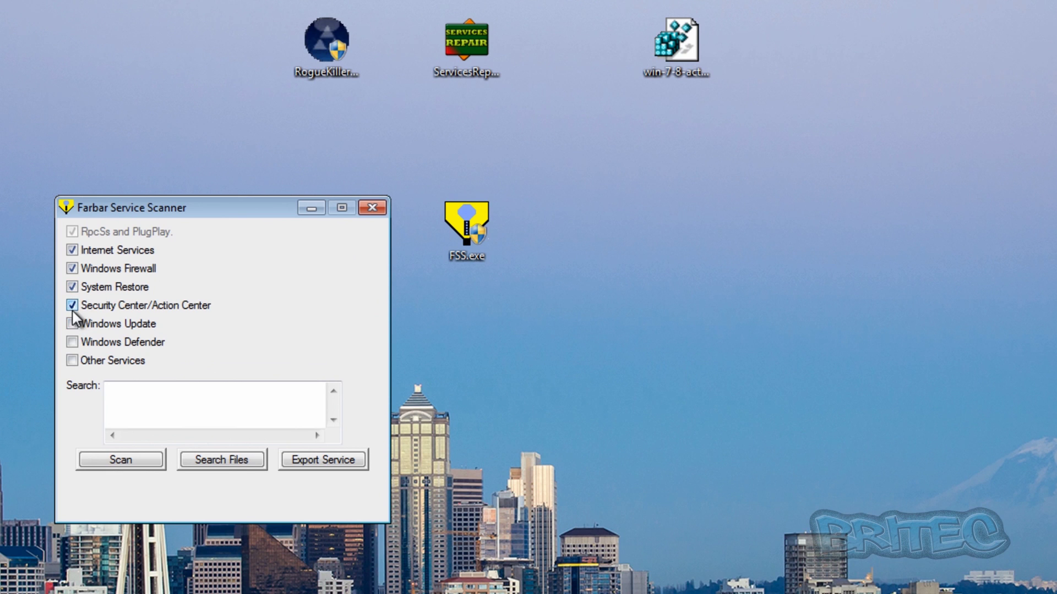
click(72, 324)
click(72, 360)
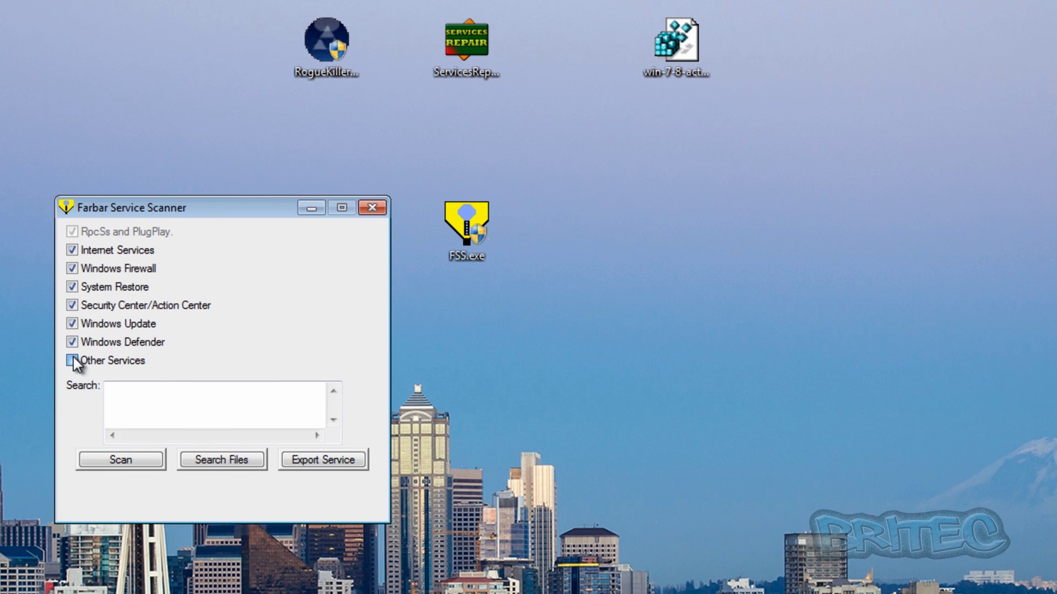
click(115, 457)
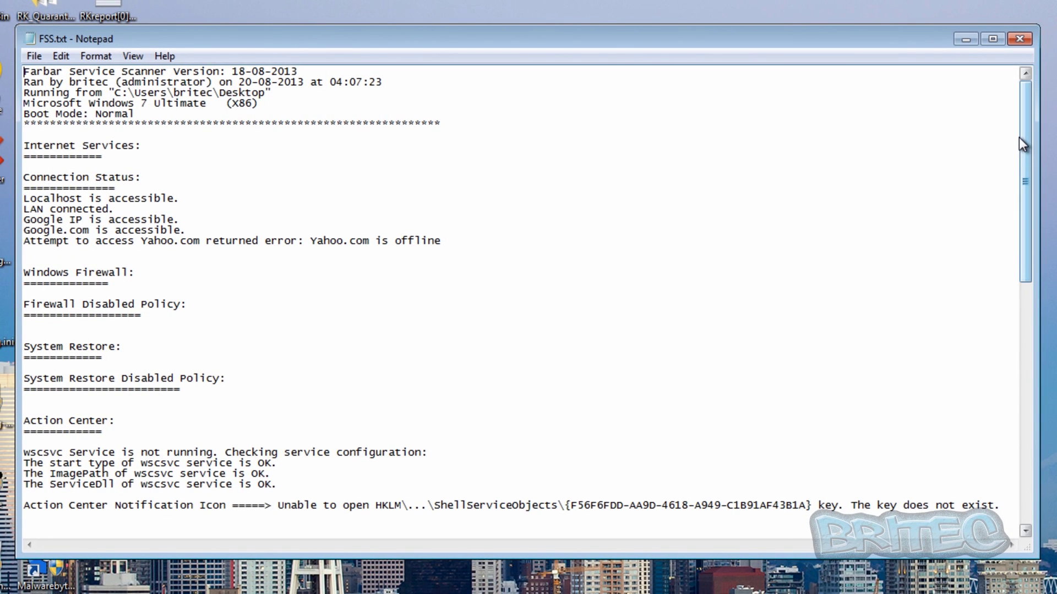
Read through the new FSS.txt log reporting services OK, then close it and the scanner.
drag(1025, 142, 1030, 300)
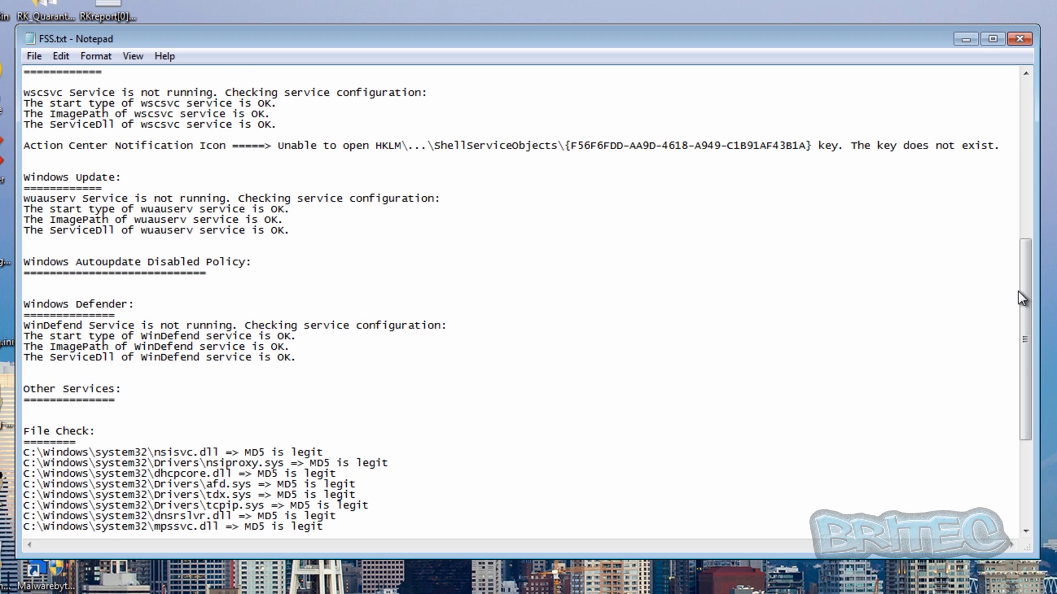
drag(1028, 319, 1025, 368)
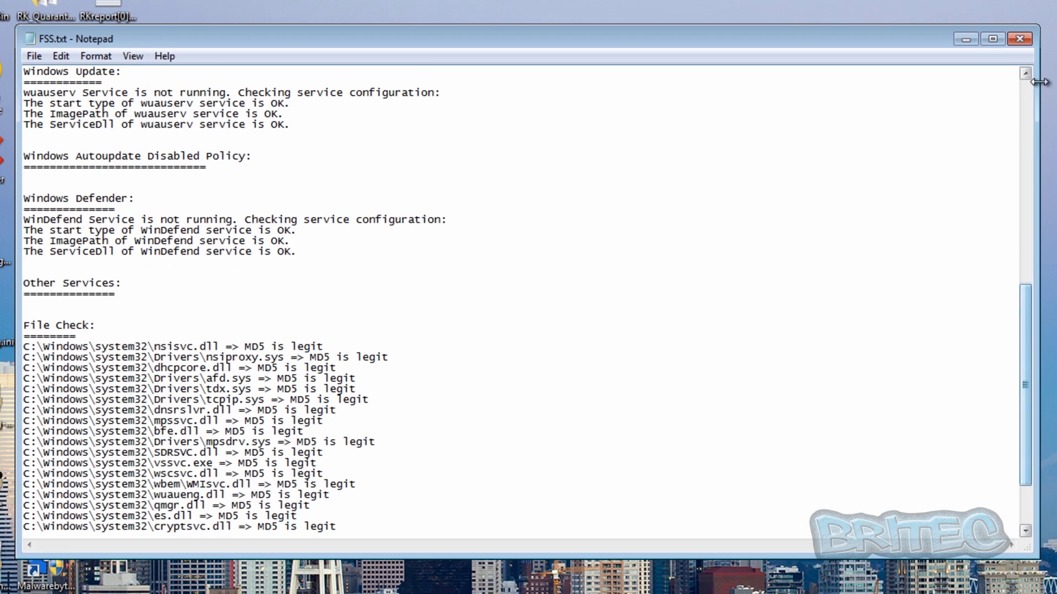
click(1019, 38)
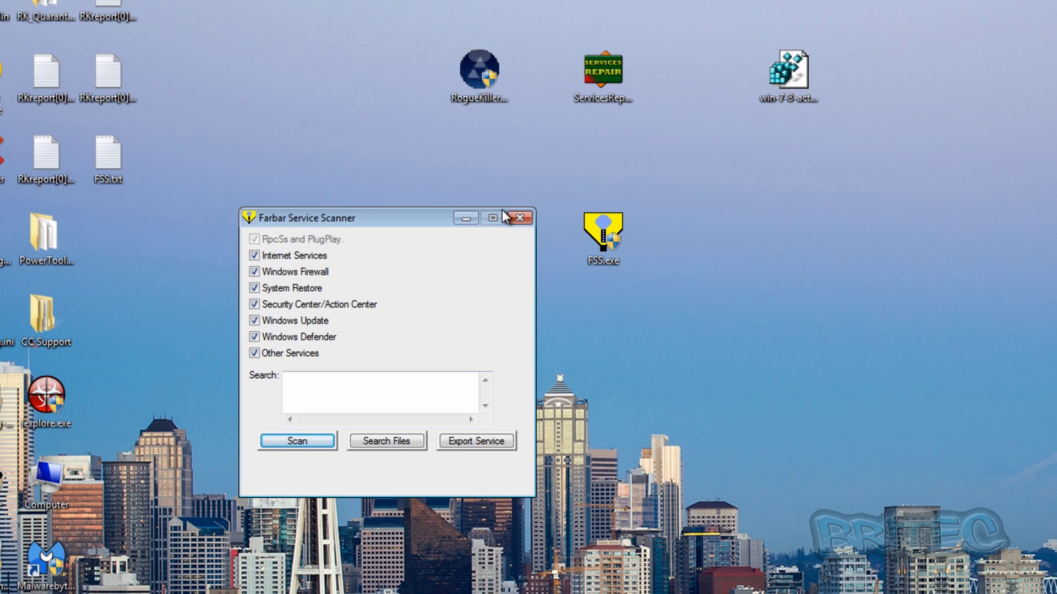
click(520, 218)
Merge win-7-8-action-center-notification-icon-missing.reg into the registry, then relaunch Farbar Service Scanner.
double_click(780, 75)
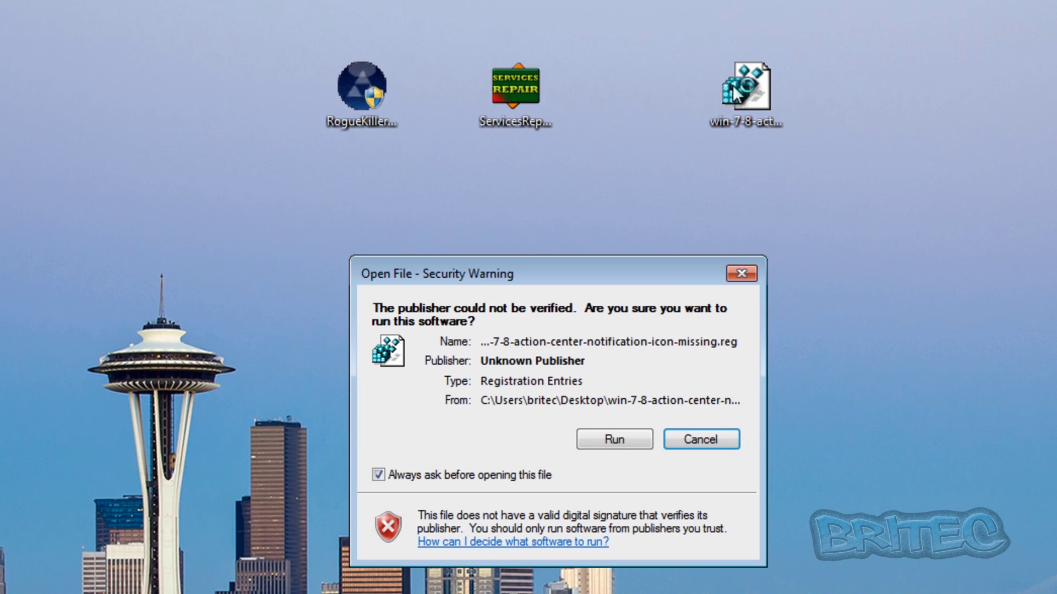
click(606, 444)
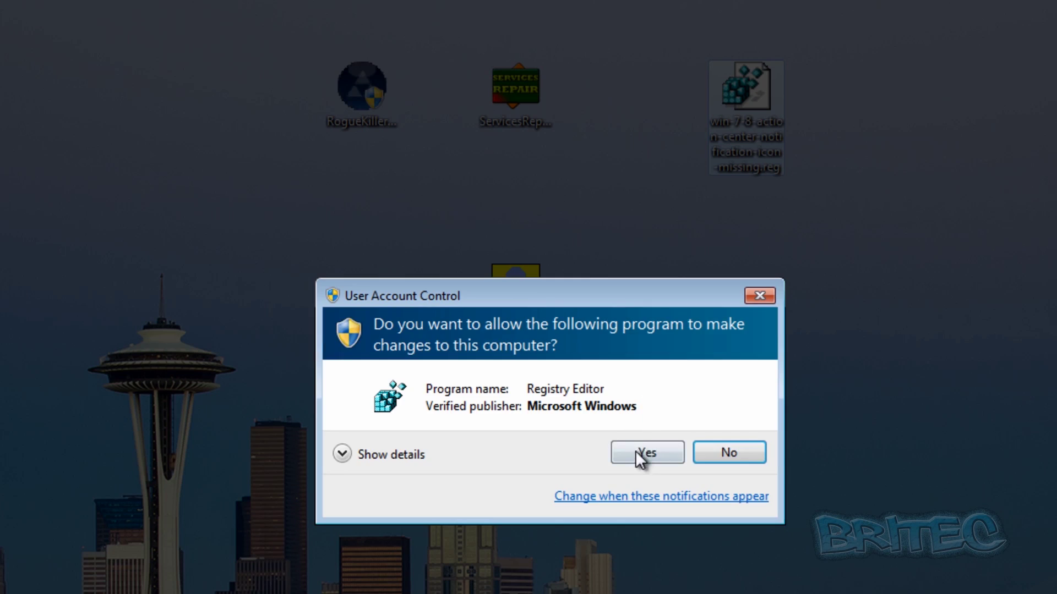
click(635, 450)
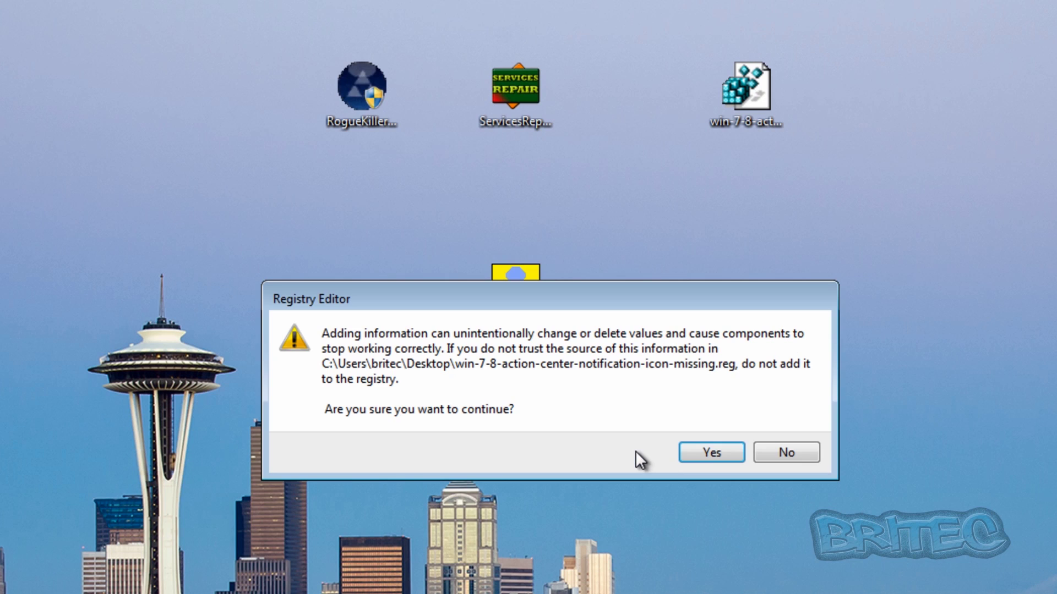
click(700, 450)
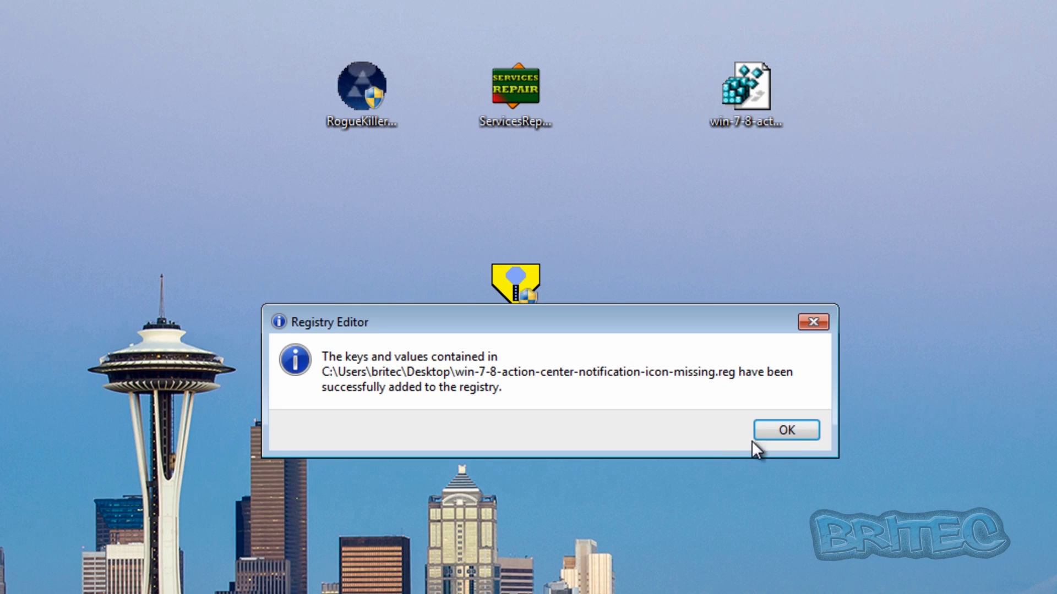
click(798, 430)
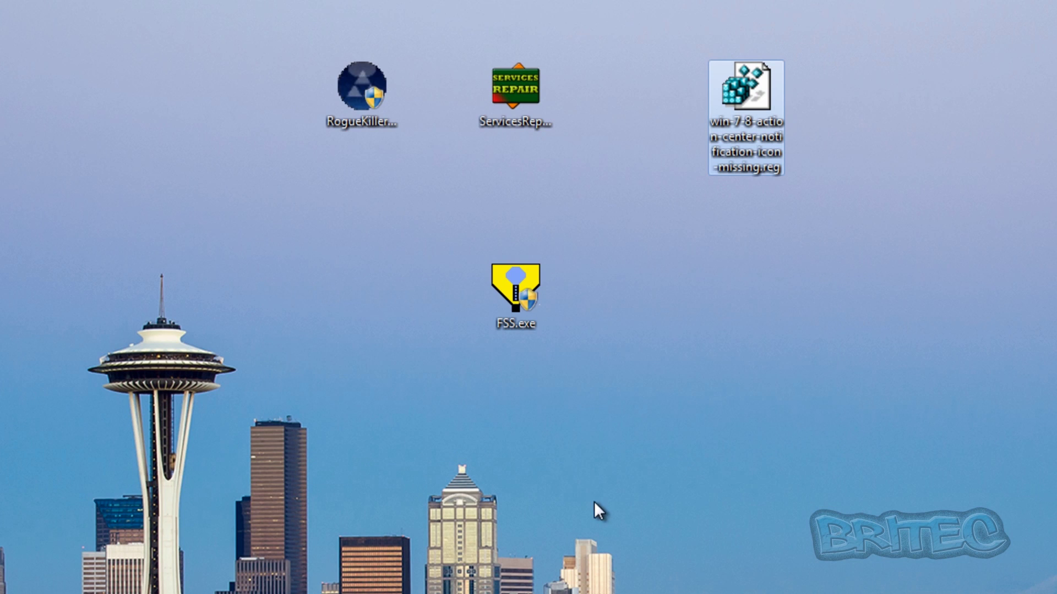
double_click(530, 275)
Run a final Farbar scan of all categories, check the log shows legit MD5s, then close it.
click(656, 461)
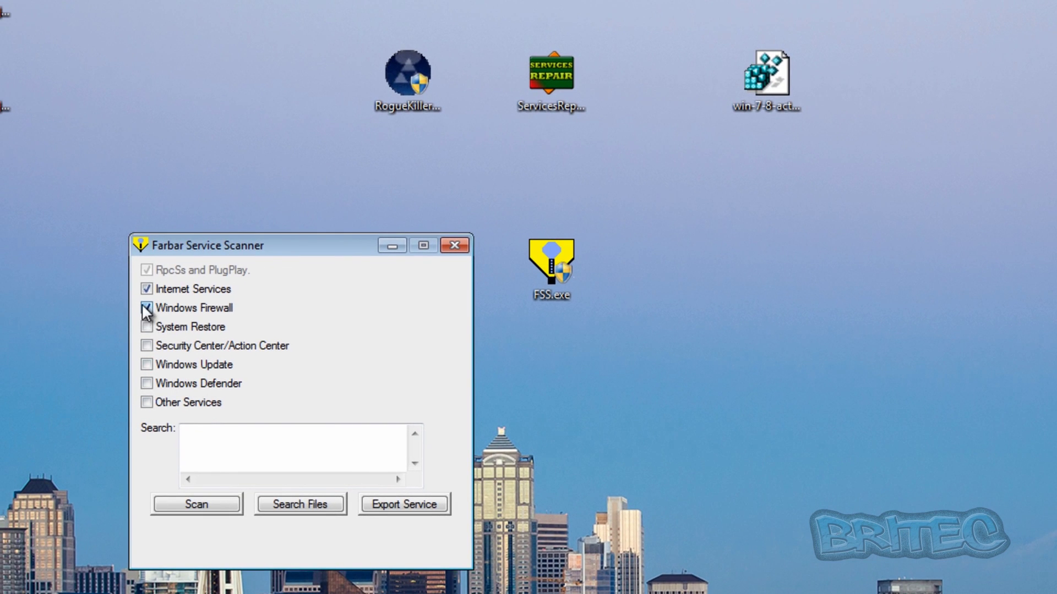
click(147, 327)
click(147, 345)
click(147, 364)
click(147, 381)
click(146, 402)
click(197, 504)
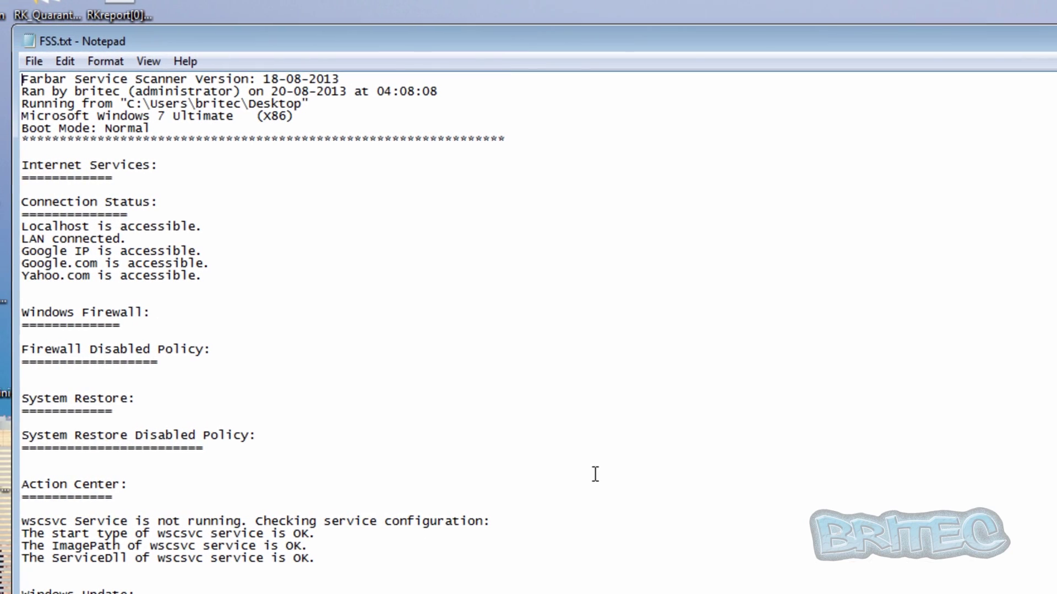
scroll(971, 377, down, 17)
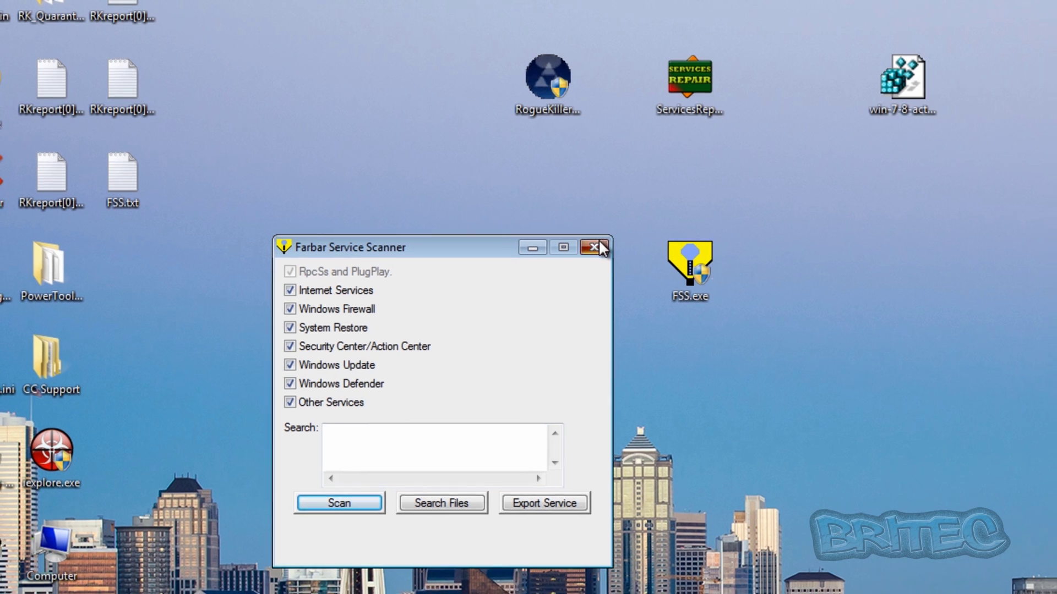
click(598, 239)
Run a Malwarebytes quick scan of 192659 objects finding nothing malicious, then exit Malwarebytes.
double_click(65, 512)
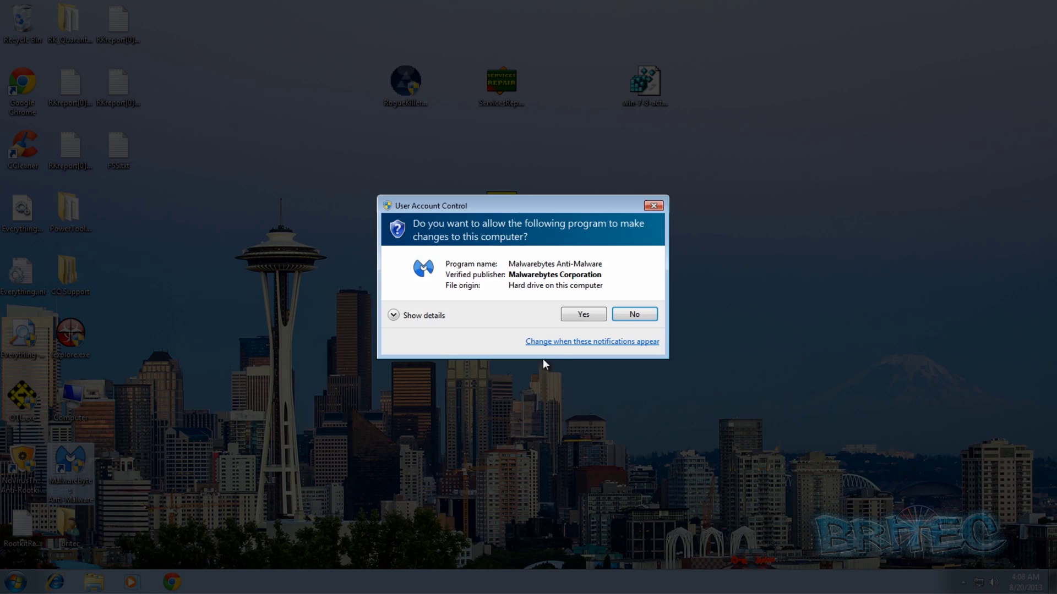
click(581, 313)
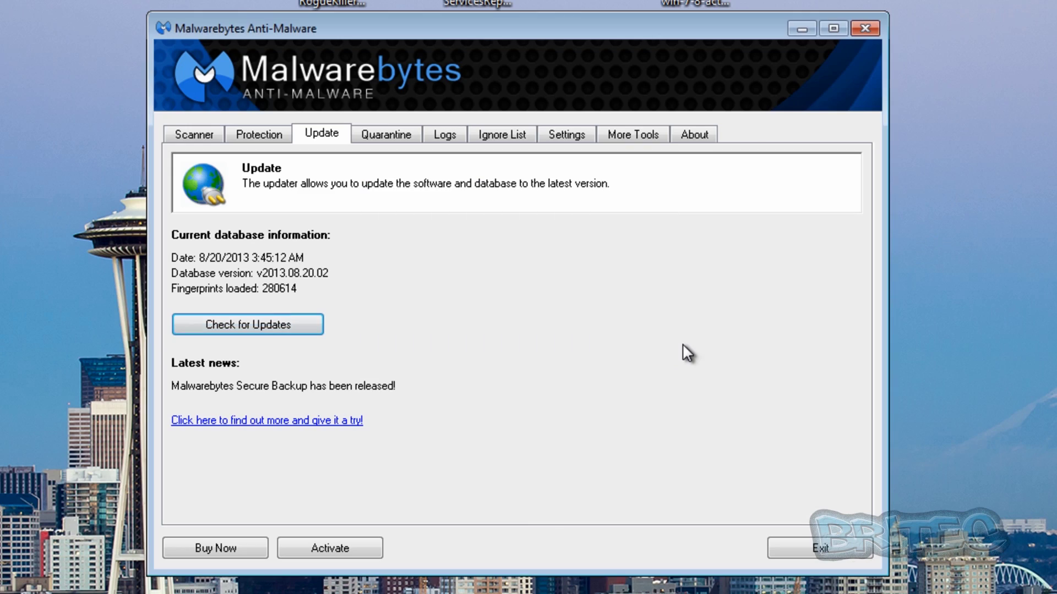
click(194, 132)
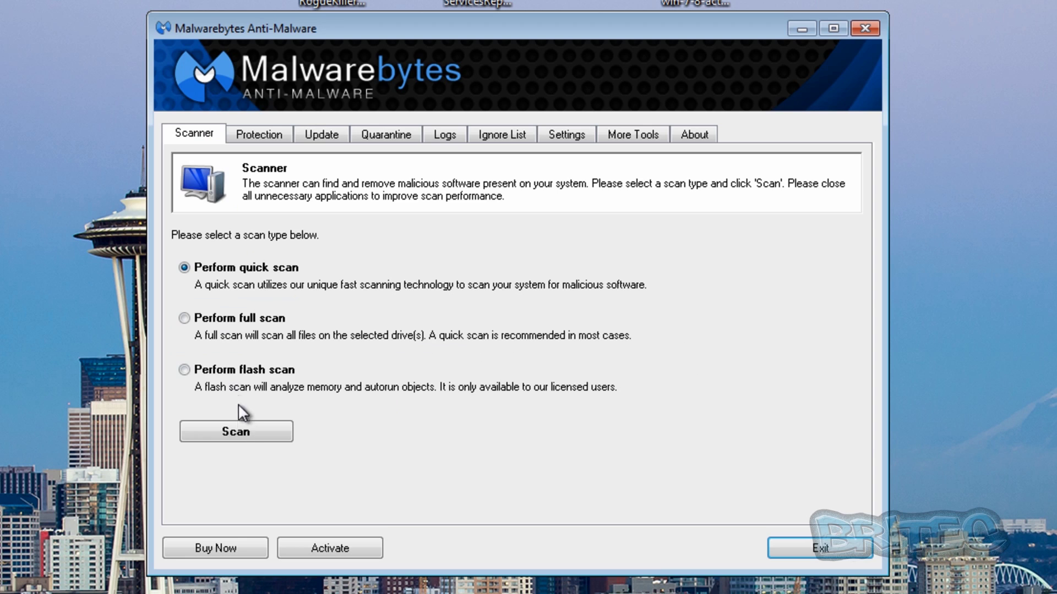
click(236, 425)
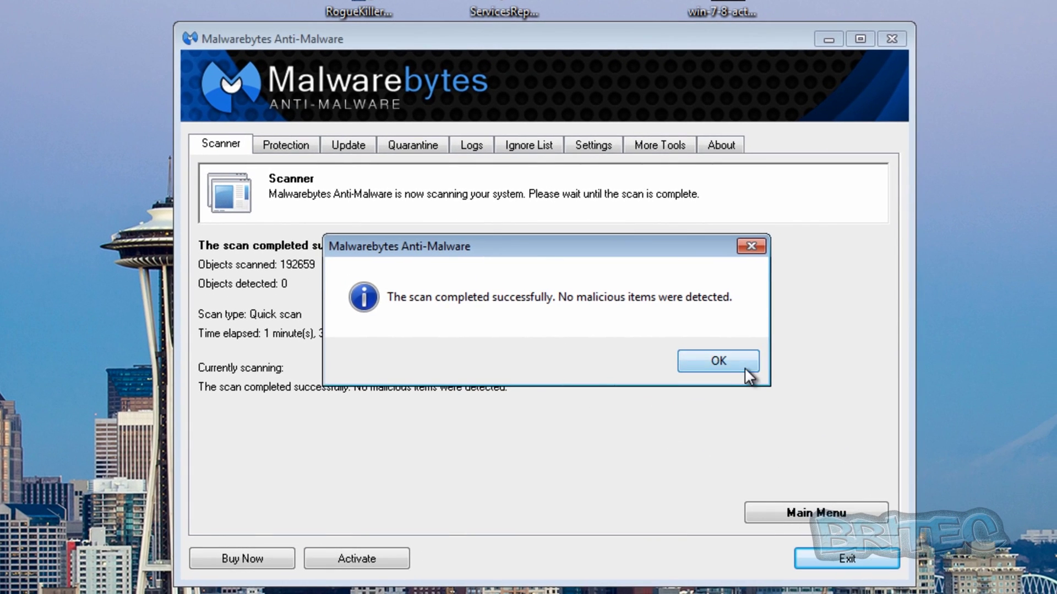
click(743, 368)
click(842, 558)
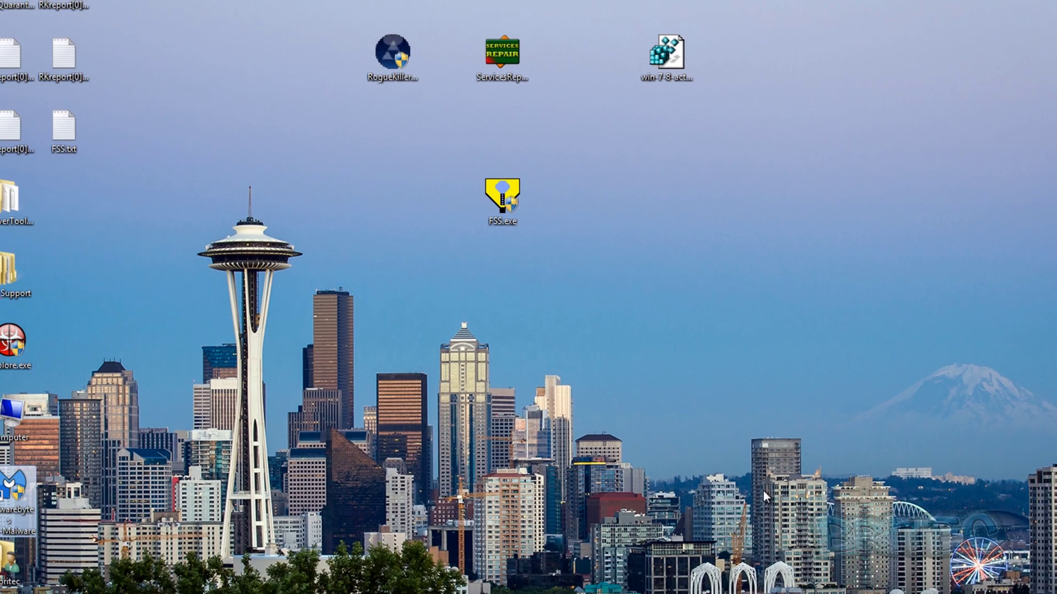